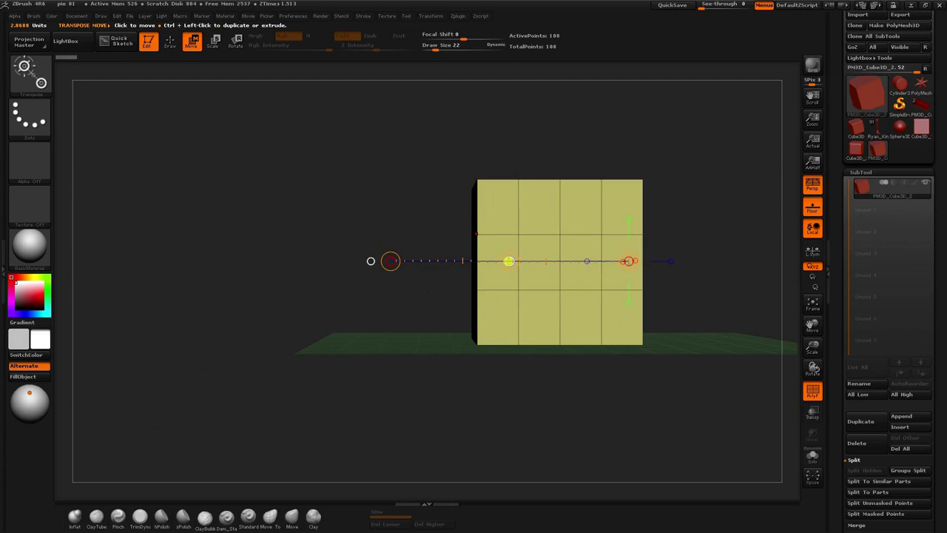
Duplicate the cube twice with the Transpose Move line to form a straight row of three adjoining cubes
{"action": "left_click_drag", "start_coordinate": [510, 261], "coordinate": [351, 269], "text": "ctrl"}
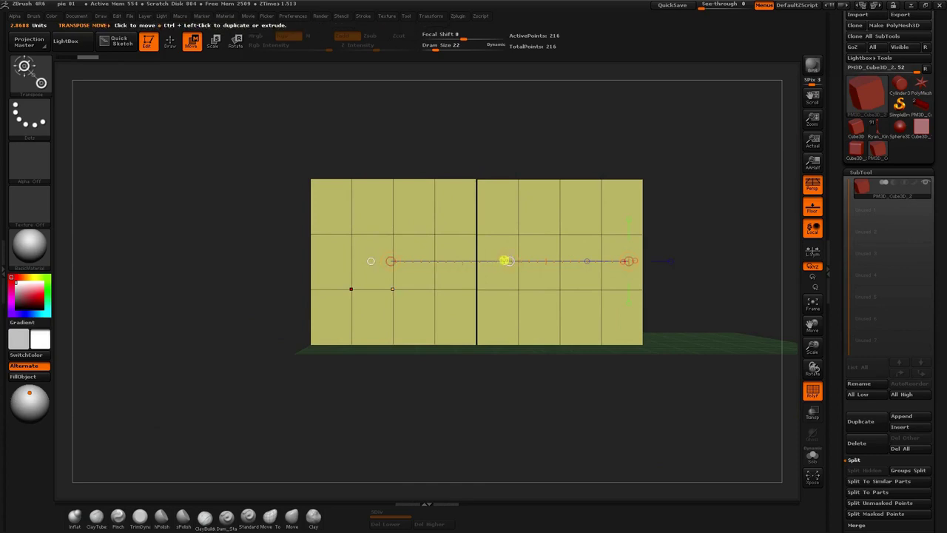
{"action": "left_click_drag", "start_coordinate": [509, 261], "coordinate": [350, 268], "text": "ctrl"}
{"action": "left_click_drag", "start_coordinate": [350, 269], "coordinate": [350, 268], "text": "ctrl"}
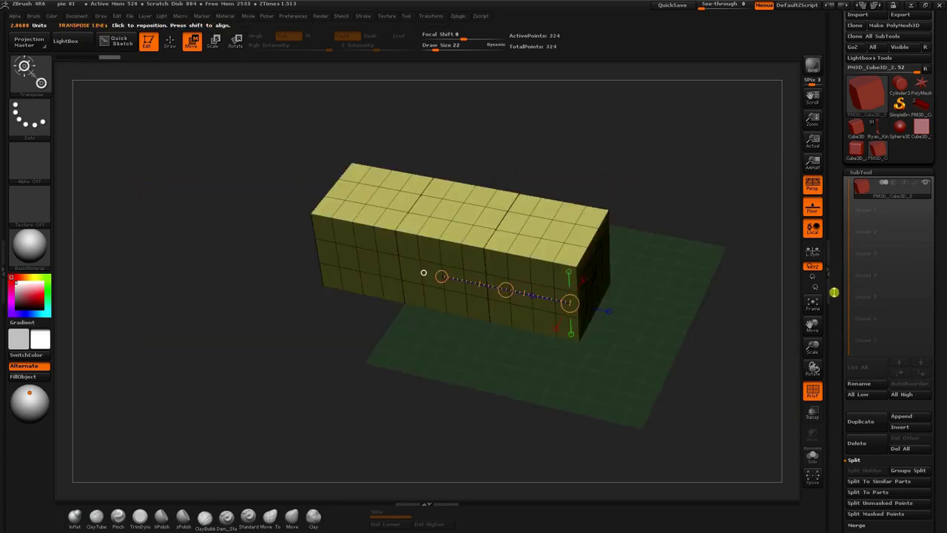
Duplicate the three-cube subtool and switch from Transpose Move to Draw mode
{"action": "left_click", "coordinate": [861, 425]}
{"action": "left_click_drag", "start_coordinate": [757, 312], "coordinate": [783, 235]}
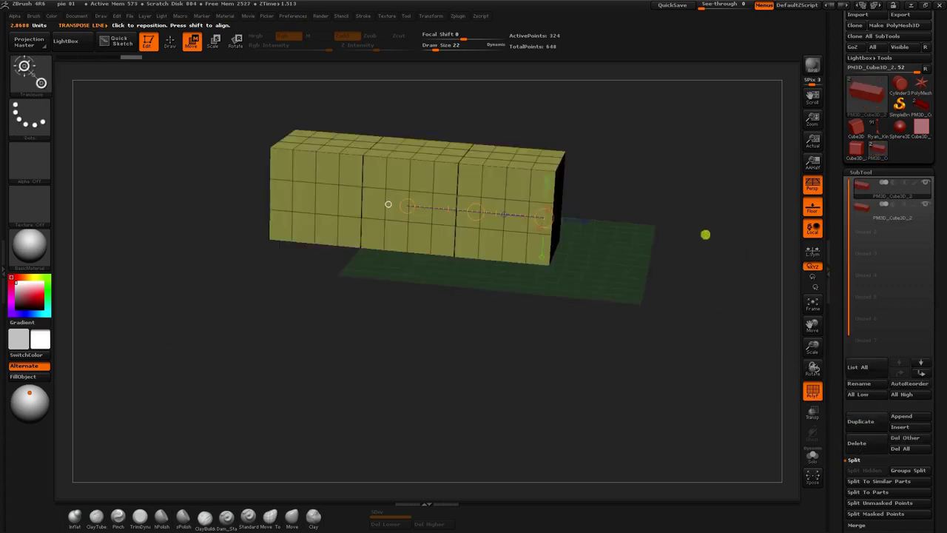
{"action": "left_click_drag", "start_coordinate": [705, 235], "coordinate": [779, 276], "text": "alt"}
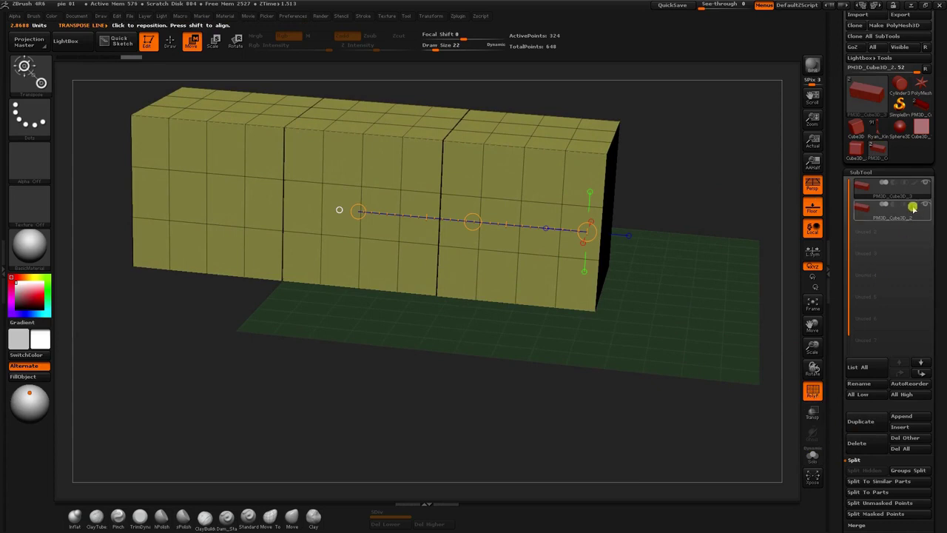
{"action": "left_click_drag", "start_coordinate": [548, 343], "coordinate": [427, 357]}
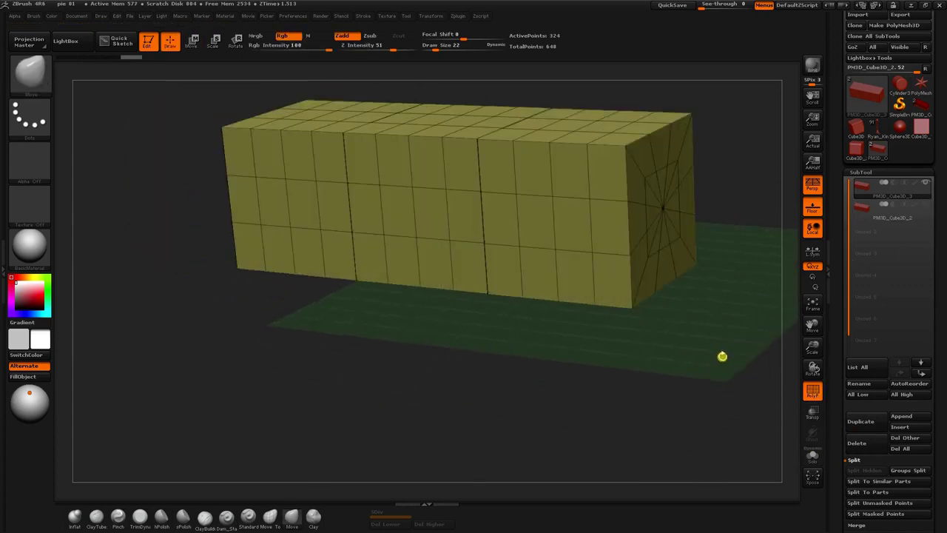
{"action": "key", "text": "q"}
Subdivide the row of cubes up to level 4 with subdivision smoothing on
{"action": "key", "text": "ctrl+d"}
{"action": "left_click_drag", "start_coordinate": [412, 312], "coordinate": [466, 357]}
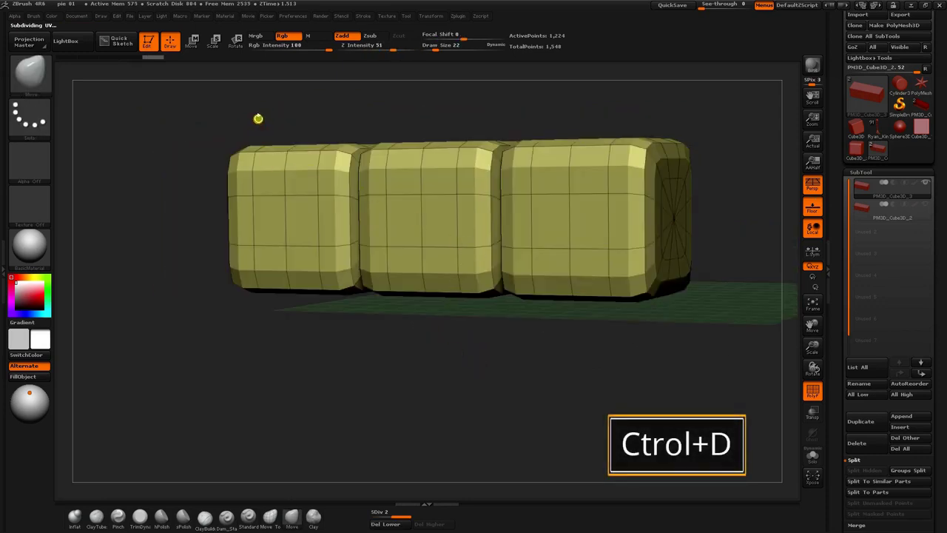
{"action": "left_click_drag", "start_coordinate": [258, 118], "coordinate": [177, 291]}
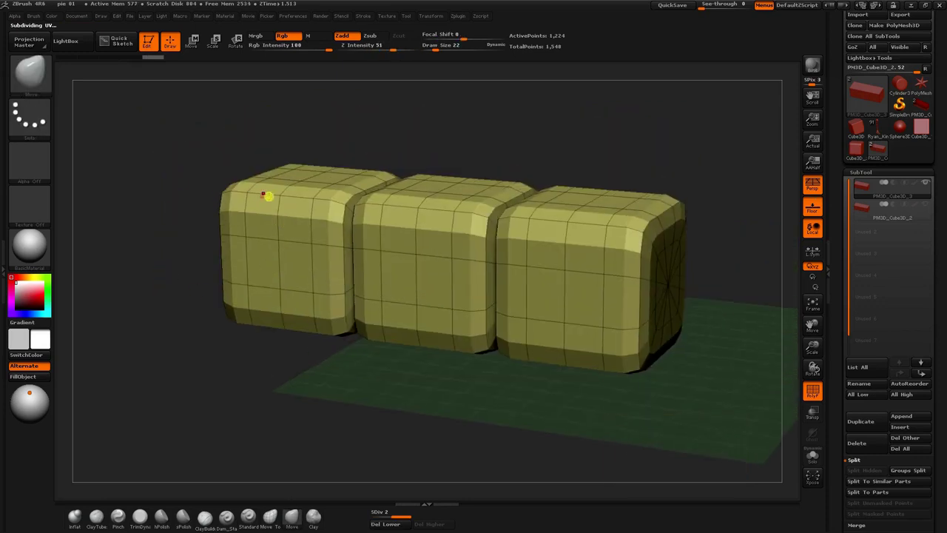
{"action": "key", "text": "shift"}
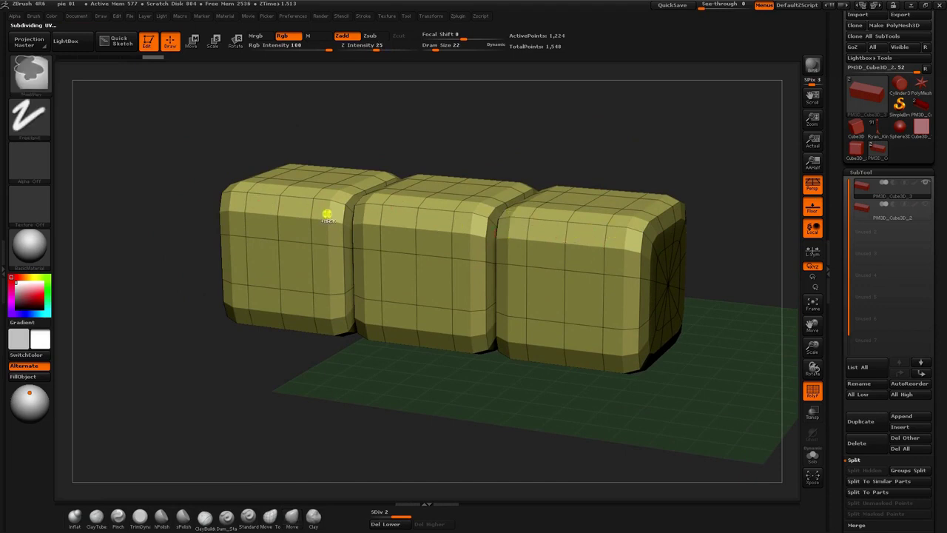
{"action": "key", "text": "ctrl+d"}
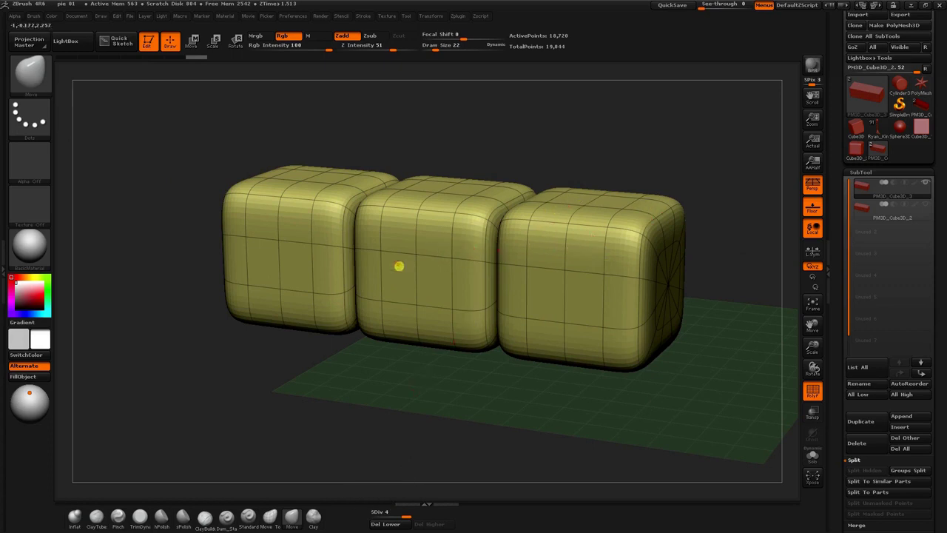
Drop the smoothed mesh to subdivision level 1 and undo all of its subdivisions
{"action": "left_click_drag", "start_coordinate": [381, 522], "coordinate": [363, 511]}
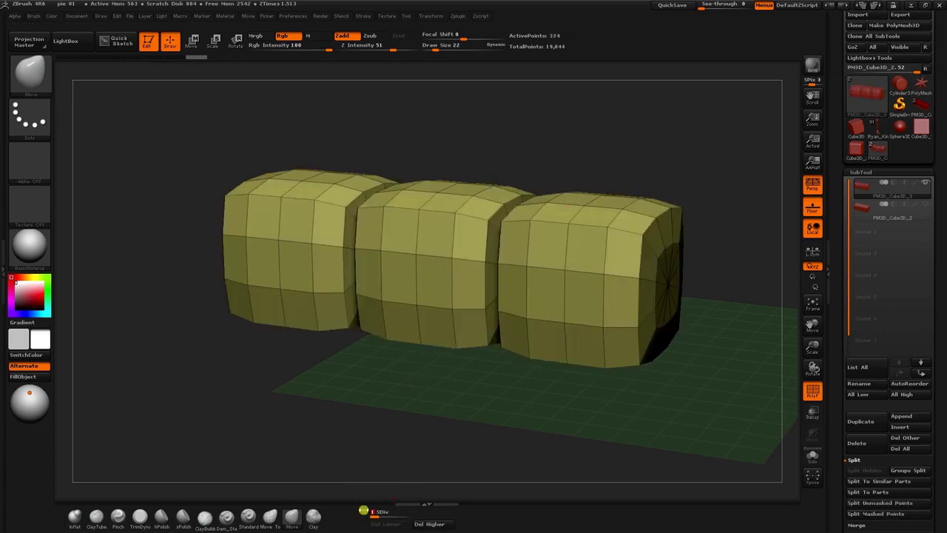
{"action": "key", "text": "ctrl+z"}
{"action": "key", "text": "ctrl+z"}
{"action": "key", "text": "ctrl+z"}
{"action": "key", "text": "ctrl+z"}
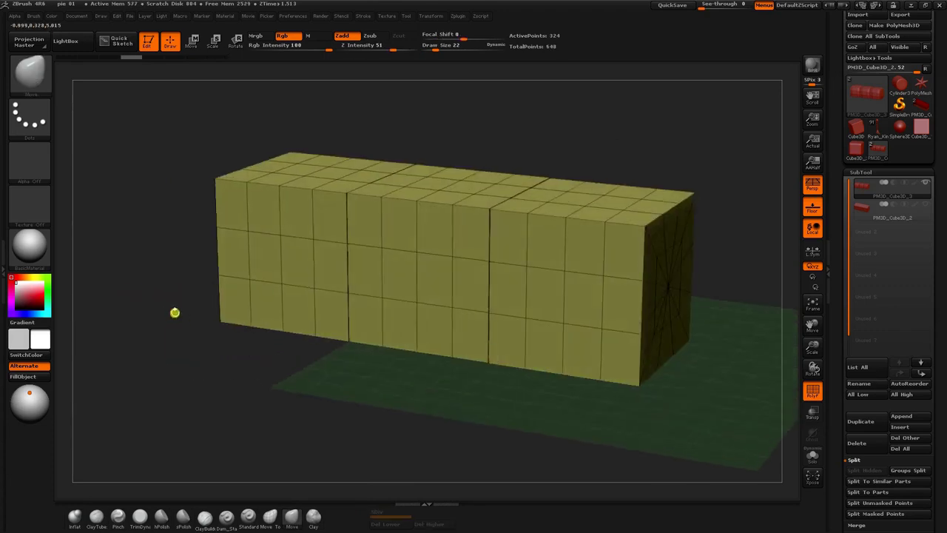
Turn off the subdivide smooth modifier (Smt) and subdivide the row of cubes up to level 4
{"action": "left_click_drag", "start_coordinate": [841, 390], "coordinate": [836, 292]}
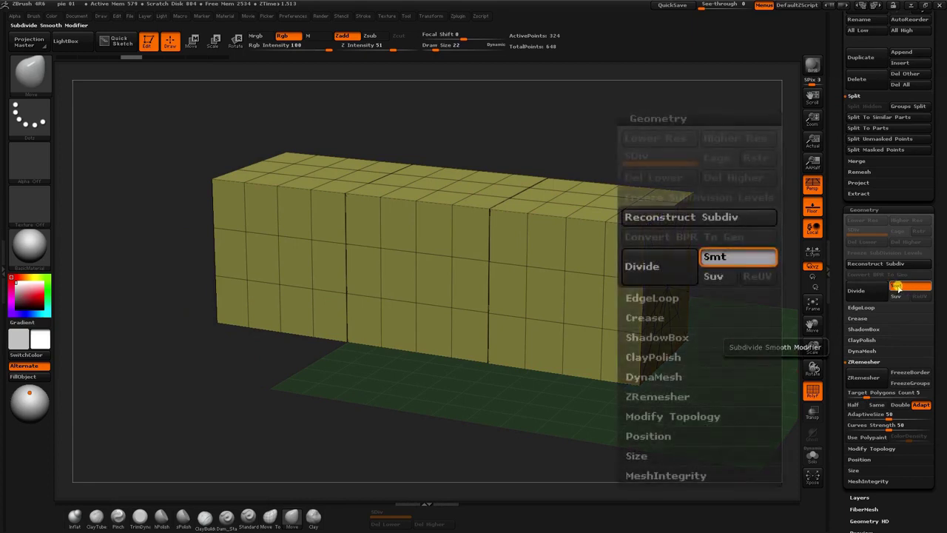
{"action": "left_click", "coordinate": [896, 286]}
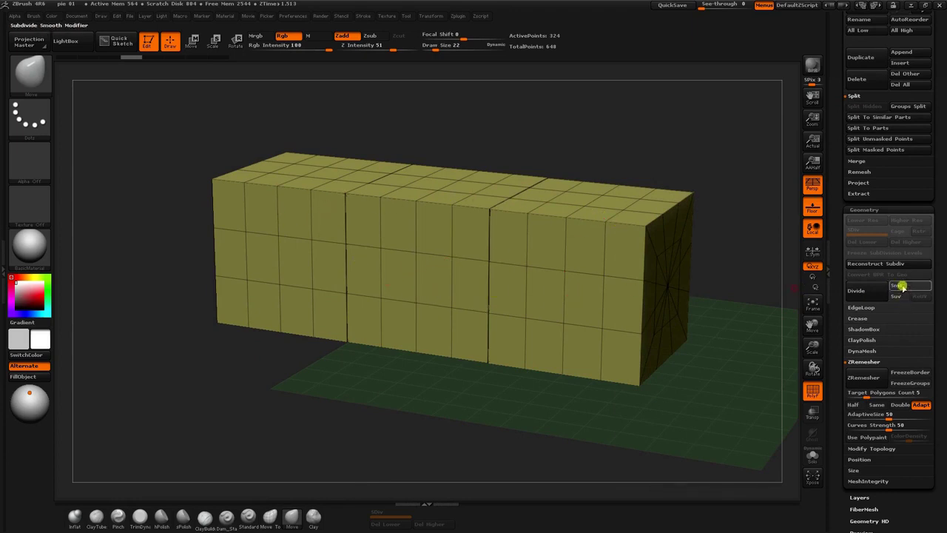
{"action": "key", "text": "ctrl"}
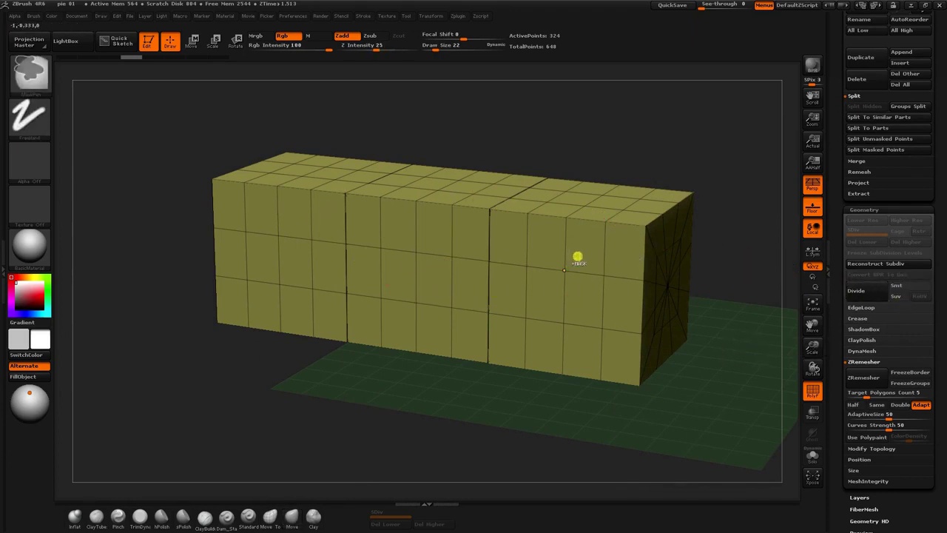
{"action": "key", "text": "ctrl+d"}
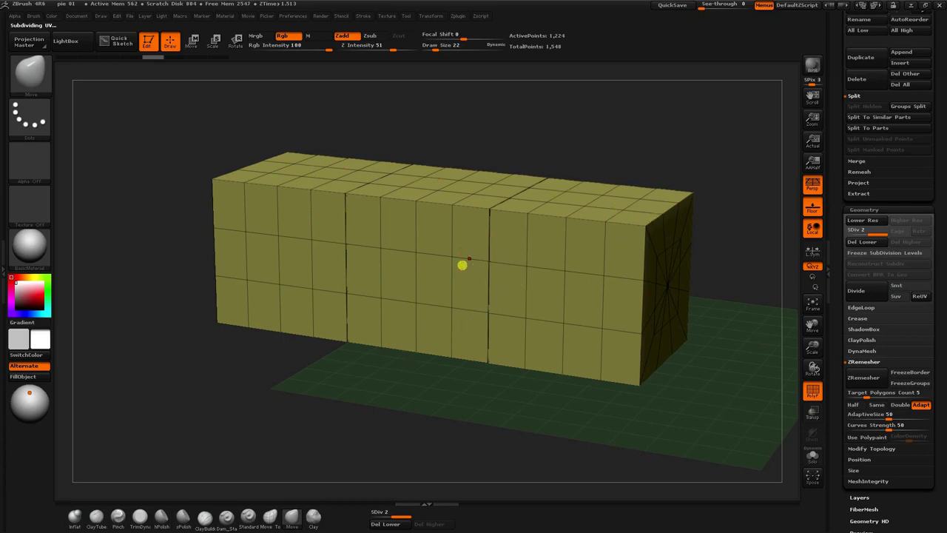
{"action": "key", "text": "b"}
{"action": "key", "text": "m"}
{"action": "key", "text": "t"}
{"action": "key", "text": "ctrl+d"}
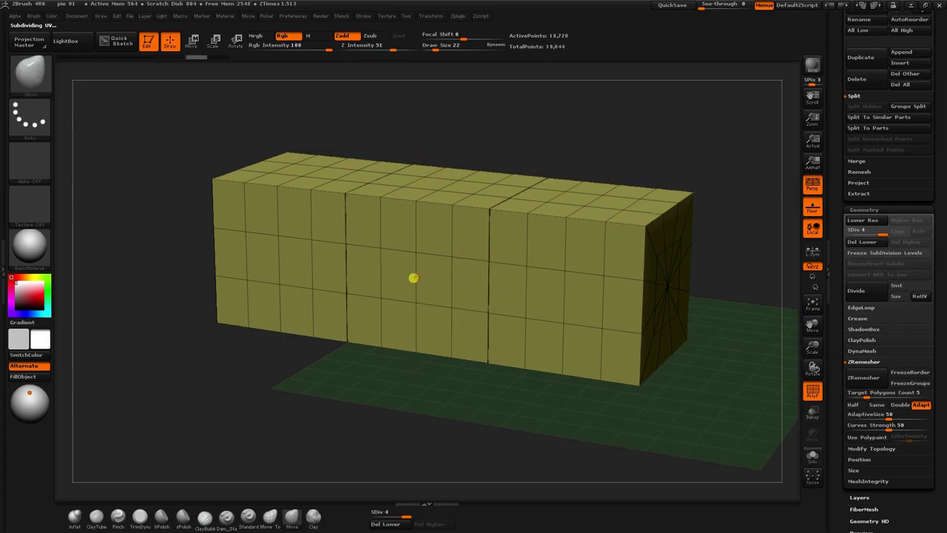
Set up the Standard brush for colour only, with Rgb on, Zadd off, draw size 165 and dark red
{"action": "left_click_drag", "start_coordinate": [227, 350], "coordinate": [229, 346], "text": "shift"}
{"action": "left_click_drag", "start_coordinate": [115, 331], "coordinate": [213, 335], "text": "alt"}
{"action": "key", "text": "space"}
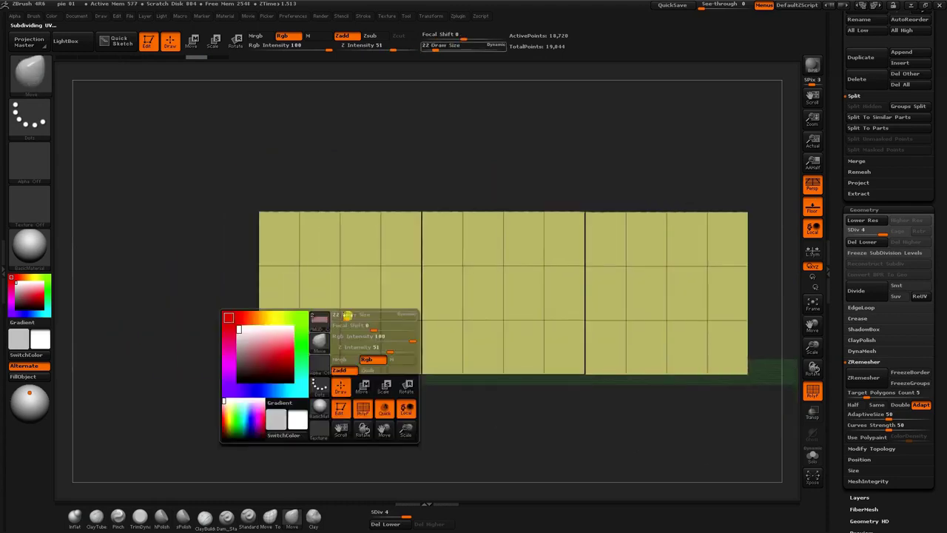
{"action": "left_click", "coordinate": [227, 515]}
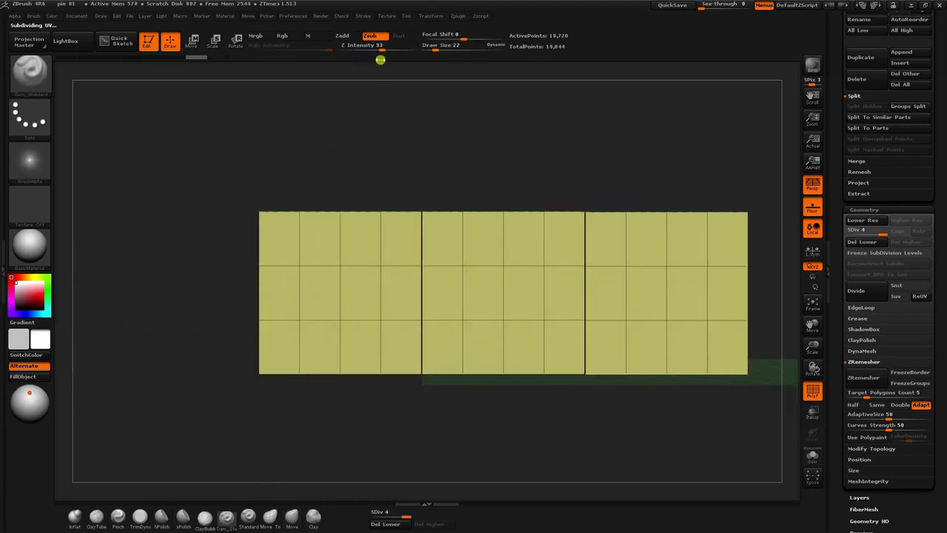
{"action": "left_click", "coordinate": [248, 516]}
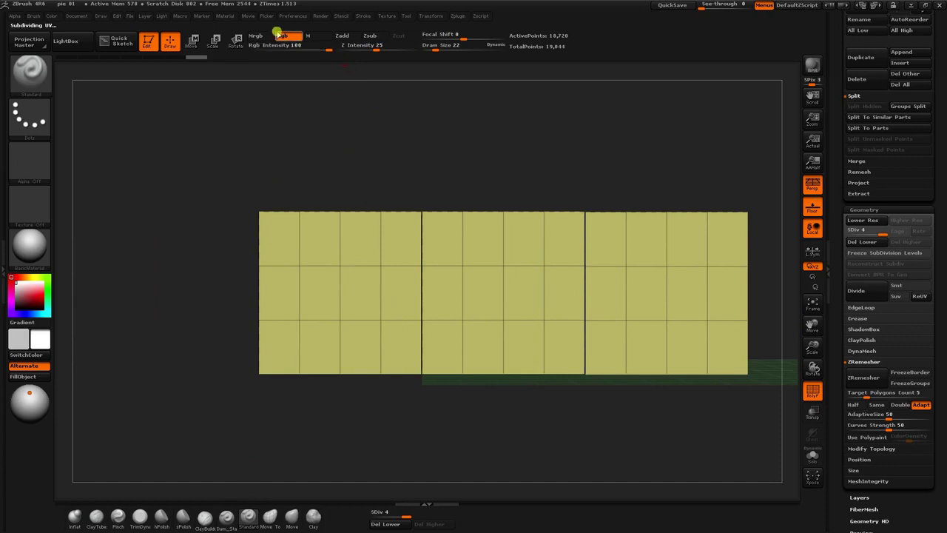
{"action": "key", "text": "space"}
{"action": "left_click", "coordinate": [381, 234]}
{"action": "left_click_drag", "start_coordinate": [483, 249], "coordinate": [471, 257]}
{"action": "left_click", "coordinate": [38, 298]}
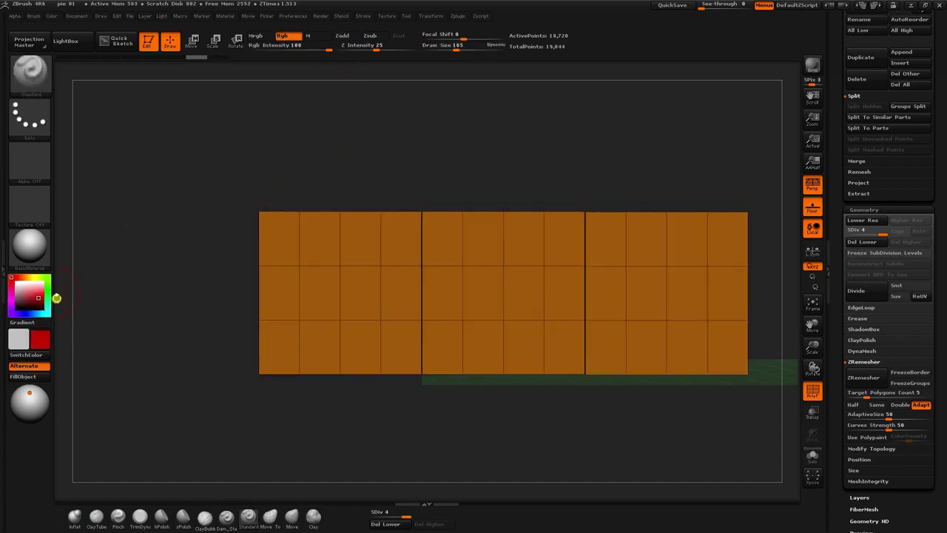
Paint red strokes on the front of the middle cube at subdivision level 4 and undo them
{"action": "mouse_move", "coordinate": [477, 240]}
{"action": "left_mouse_down"}
{"action": "mouse_move", "coordinate": [524, 249]}
{"action": "mouse_move", "coordinate": [444, 264]}
{"action": "left_mouse_up"}
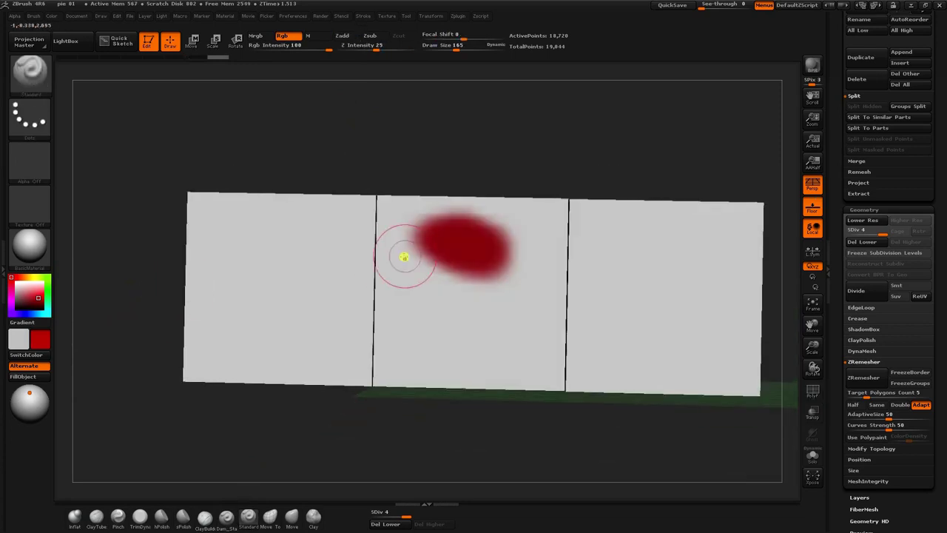
{"action": "mouse_move", "coordinate": [402, 259]}
{"action": "left_mouse_down"}
{"action": "mouse_move", "coordinate": [496, 264]}
{"action": "mouse_move", "coordinate": [450, 299]}
{"action": "left_mouse_up"}
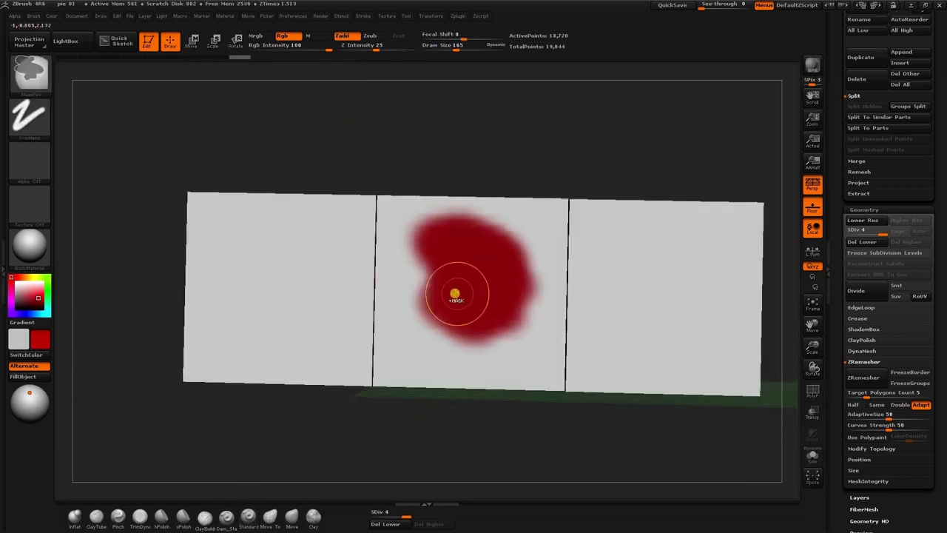
{"action": "key", "text": "ctrl+z"}
{"action": "key", "text": "ctrl+z"}
Lower the mesh to subdivision level 1 and fill the whole object with white
{"action": "left_click_drag", "start_coordinate": [405, 516], "coordinate": [367, 513]}
{"action": "left_click_drag", "start_coordinate": [404, 142], "coordinate": [232, 258]}
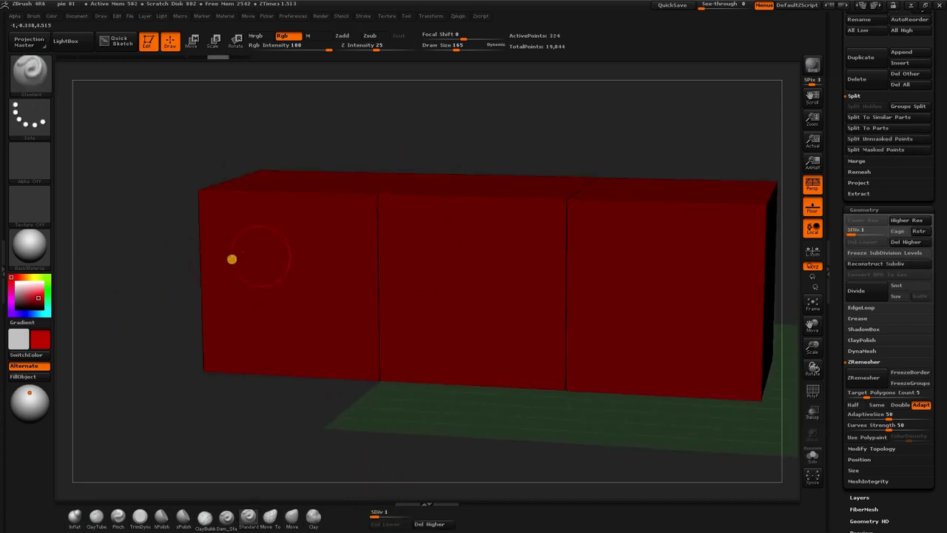
{"action": "left_click_drag", "start_coordinate": [29, 295], "coordinate": [13, 283]}
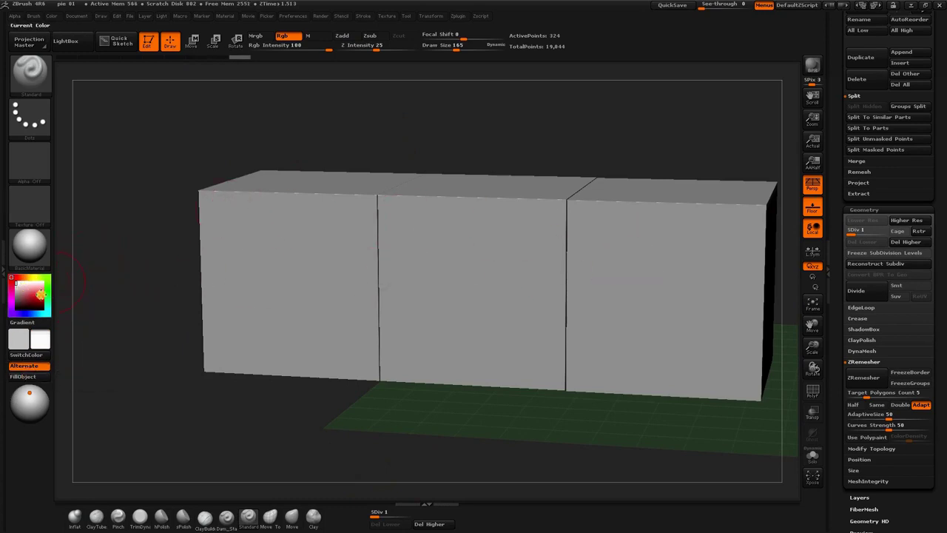
Pick red, try painting at subdivision level 1, and test a stroke at level 4 before undoing it
{"action": "left_click", "coordinate": [40, 296]}
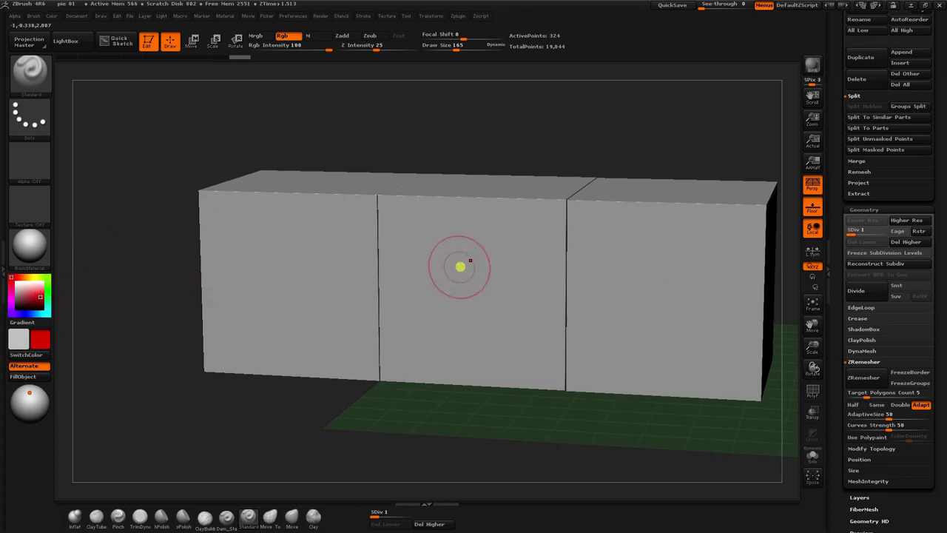
{"action": "mouse_move", "coordinate": [467, 253]}
{"action": "left_mouse_down"}
{"action": "mouse_move", "coordinate": [470, 287]}
{"action": "mouse_move", "coordinate": [321, 277]}
{"action": "mouse_move", "coordinate": [569, 277]}
{"action": "mouse_move", "coordinate": [418, 330]}
{"action": "mouse_move", "coordinate": [422, 285]}
{"action": "mouse_move", "coordinate": [594, 302]}
{"action": "mouse_move", "coordinate": [611, 264]}
{"action": "mouse_move", "coordinate": [407, 269]}
{"action": "left_mouse_up"}
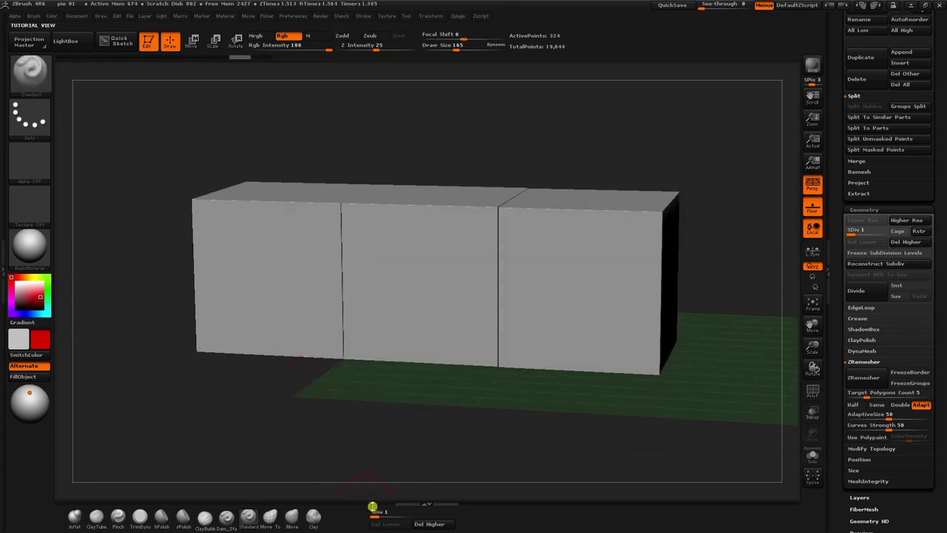
{"action": "left_click_drag", "start_coordinate": [375, 514], "coordinate": [411, 512]}
{"action": "left_click_drag", "start_coordinate": [251, 387], "coordinate": [275, 365], "text": "alt"}
{"action": "mouse_move", "coordinate": [412, 239]}
{"action": "left_mouse_down"}
{"action": "mouse_move", "coordinate": [377, 236]}
{"action": "mouse_move", "coordinate": [556, 229]}
{"action": "mouse_move", "coordinate": [531, 271]}
{"action": "mouse_move", "coordinate": [387, 317]}
{"action": "mouse_move", "coordinate": [359, 286]}
{"action": "left_mouse_up"}
{"action": "key", "text": "ctrl+z"}
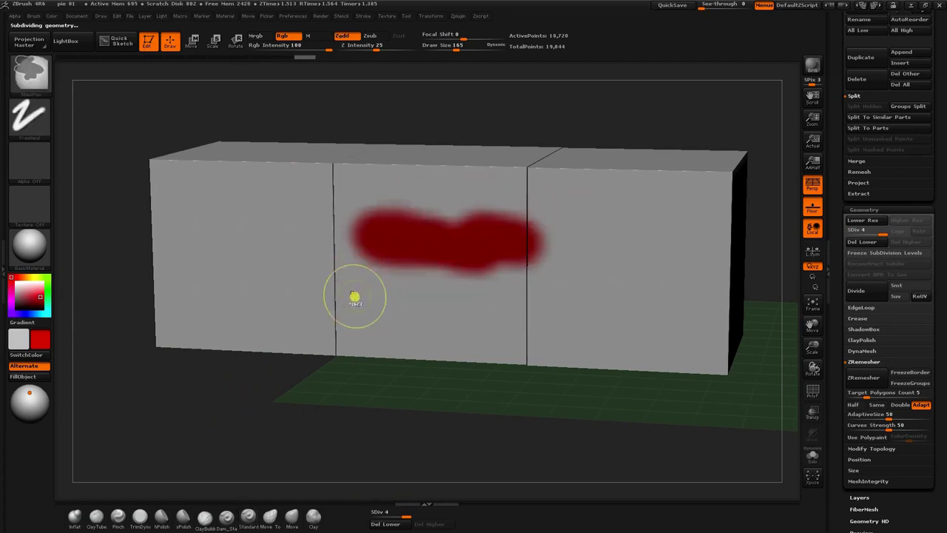
Subdivide the mesh to level 5, paint a test red stroke across the cube fronts and undo it
{"action": "key", "text": "ctrl+z"}
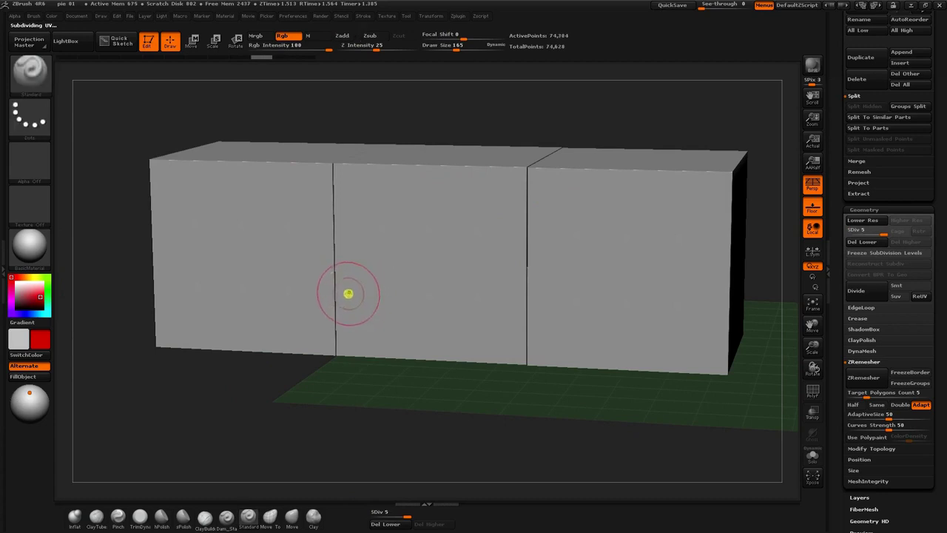
{"action": "mouse_move", "coordinate": [356, 190]}
{"action": "left_mouse_down"}
{"action": "mouse_move", "coordinate": [537, 216]}
{"action": "mouse_move", "coordinate": [421, 283]}
{"action": "mouse_move", "coordinate": [264, 277]}
{"action": "left_mouse_up"}
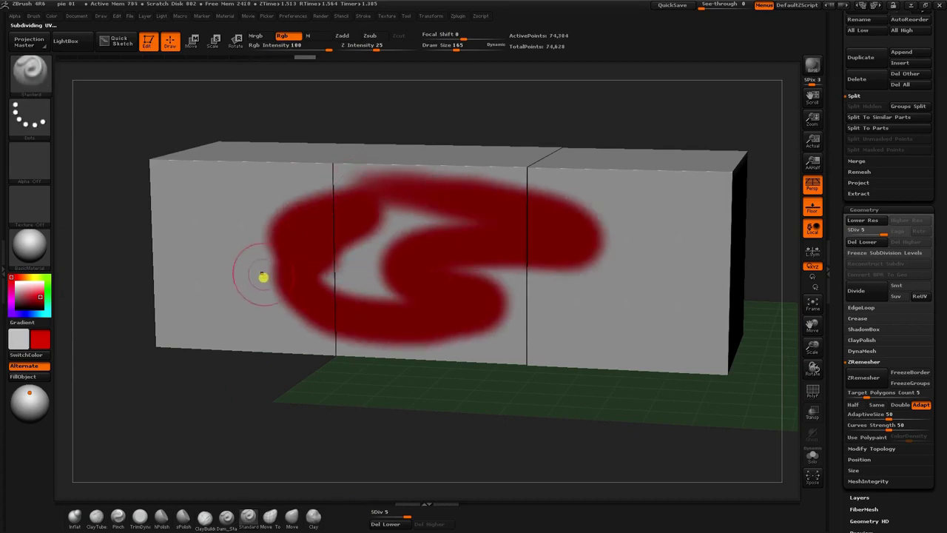
{"action": "key", "text": "ctrl+z"}
Show the polyframe in a straight front view, try a mask on the upper band, and clear it with perspective turned off
{"action": "mouse_move", "coordinate": [132, 245]}
{"action": "left_mouse_down", "text": "shift"}
{"action": "mouse_move", "coordinate": [102, 224]}
{"action": "mouse_move", "coordinate": [145, 216]}
{"action": "left_mouse_up", "text": "shift"}
{"action": "key", "text": "shift+f"}
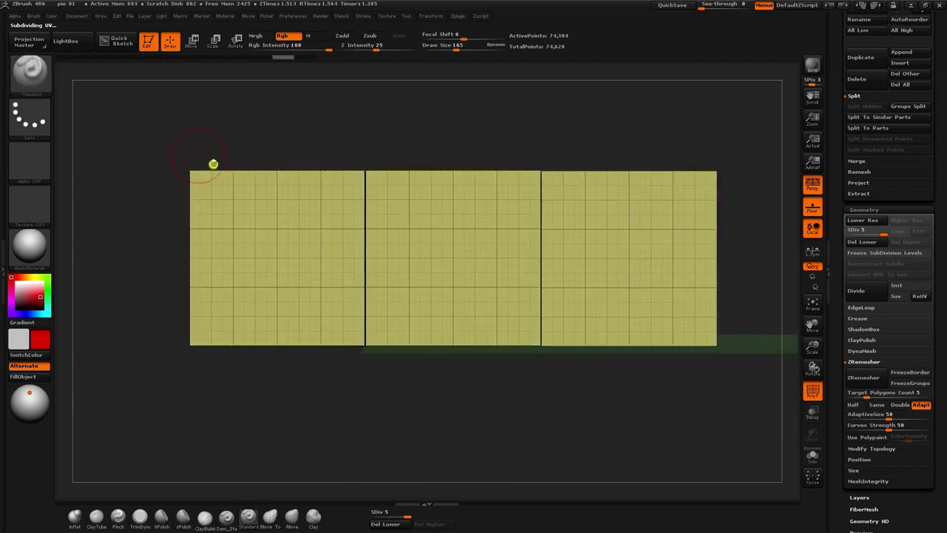
{"action": "mouse_move", "coordinate": [134, 113]}
{"action": "left_mouse_down", "text": "ctrl"}
{"action": "mouse_move", "coordinate": [320, 237]}
{"action": "mouse_move", "coordinate": [721, 222]}
{"action": "left_mouse_up", "text": "ctrl"}
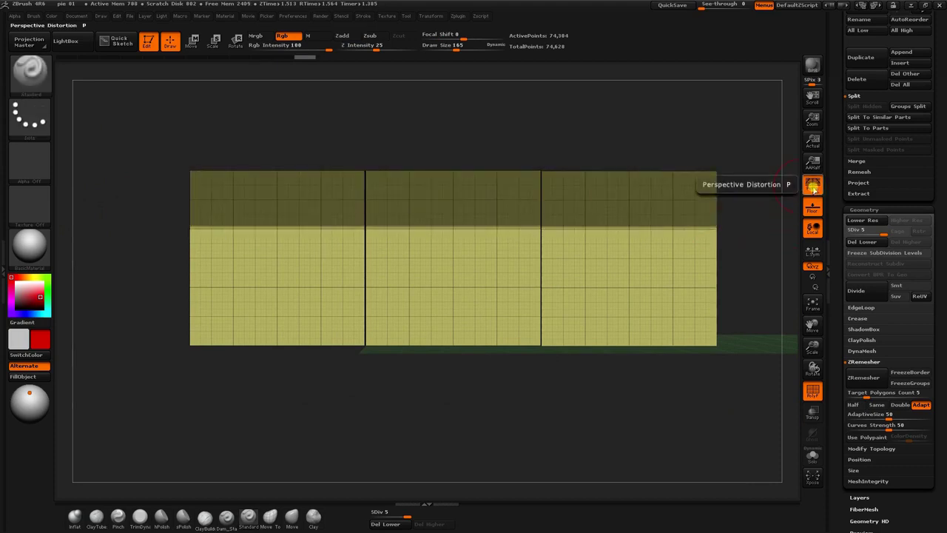
{"action": "left_click", "coordinate": [813, 187]}
{"action": "left_click_drag", "start_coordinate": [416, 114], "coordinate": [303, 165], "text": "ctrl"}
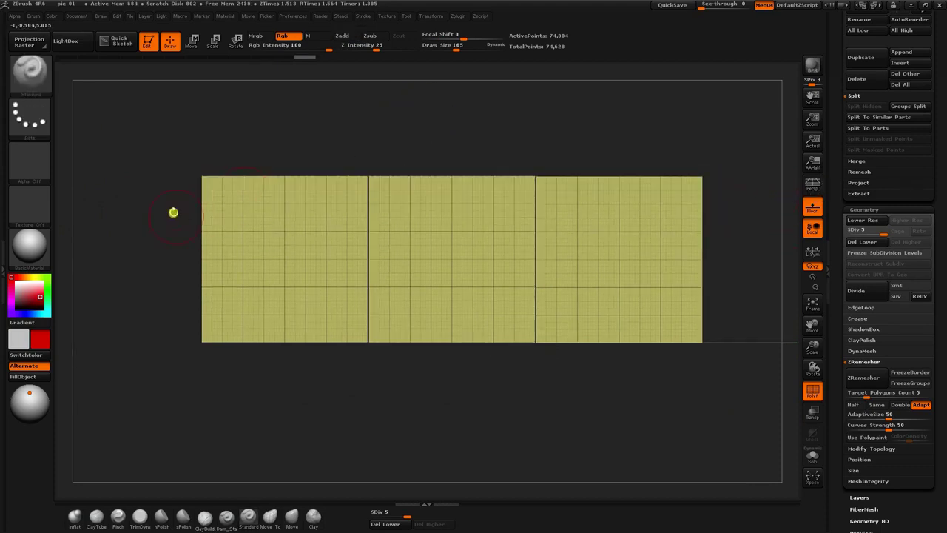
Mask the upper third across all three cubes and fill the unmasked area with bright green
{"action": "left_click_drag", "start_coordinate": [163, 188], "coordinate": [746, 233], "text": "ctrl"}
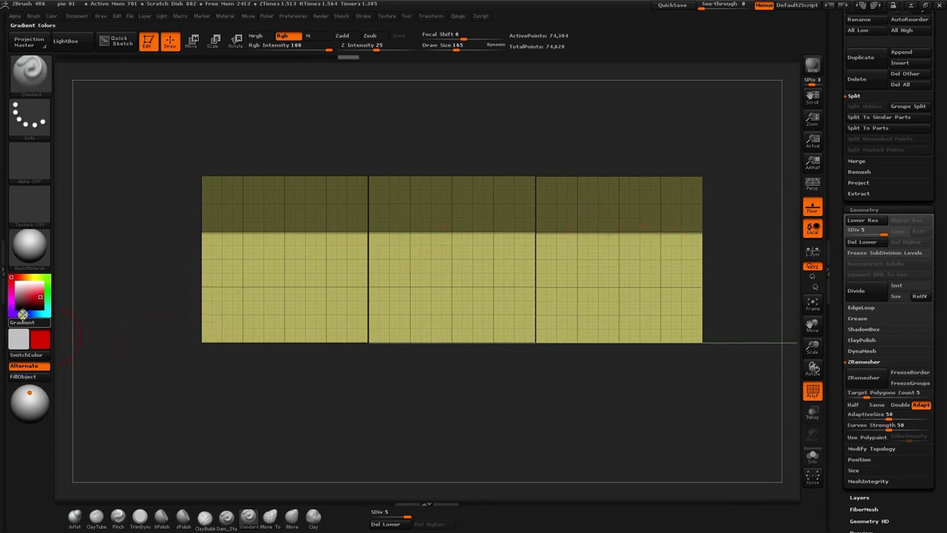
{"action": "left_click", "coordinate": [43, 278]}
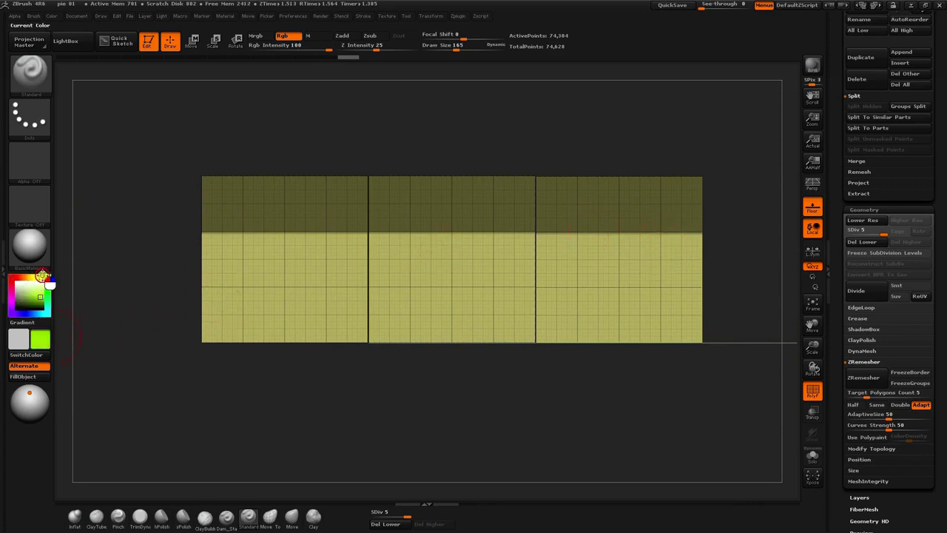
{"action": "left_click", "coordinate": [28, 378]}
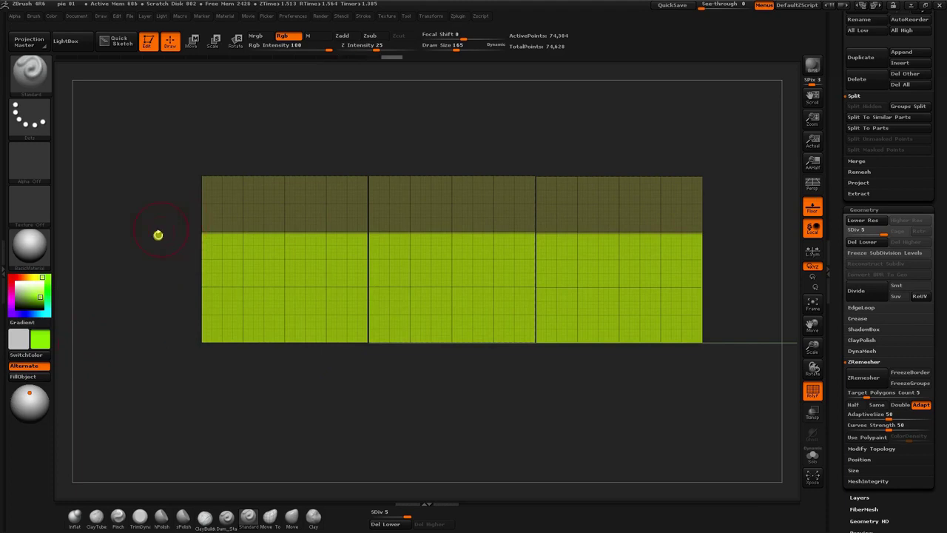
Extend the mask over the middle third, fill the unmasked lower third with red, and clear the mask
{"action": "left_click", "coordinate": [155, 266], "text": "ctrl"}
{"action": "mouse_move", "coordinate": [165, 137]}
{"action": "left_mouse_down", "text": "ctrl"}
{"action": "mouse_move", "coordinate": [216, 290]}
{"action": "mouse_move", "coordinate": [616, 277]}
{"action": "mouse_move", "coordinate": [730, 288]}
{"action": "left_mouse_up", "text": "ctrl"}
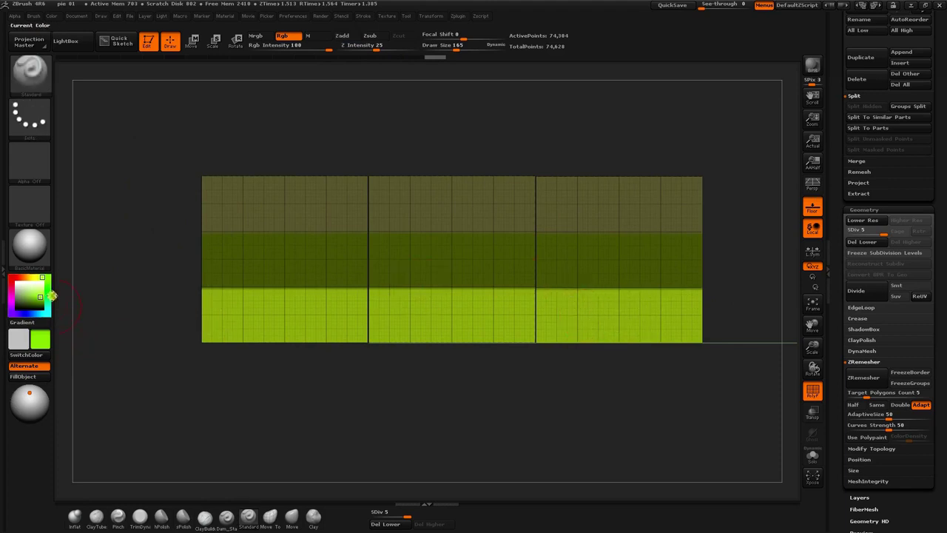
{"action": "left_click", "coordinate": [14, 278]}
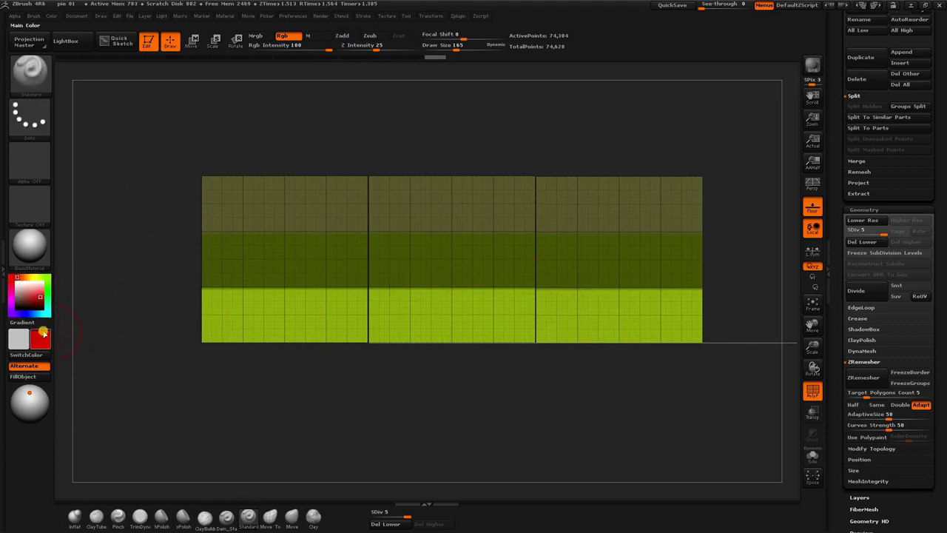
{"action": "left_click", "coordinate": [23, 375]}
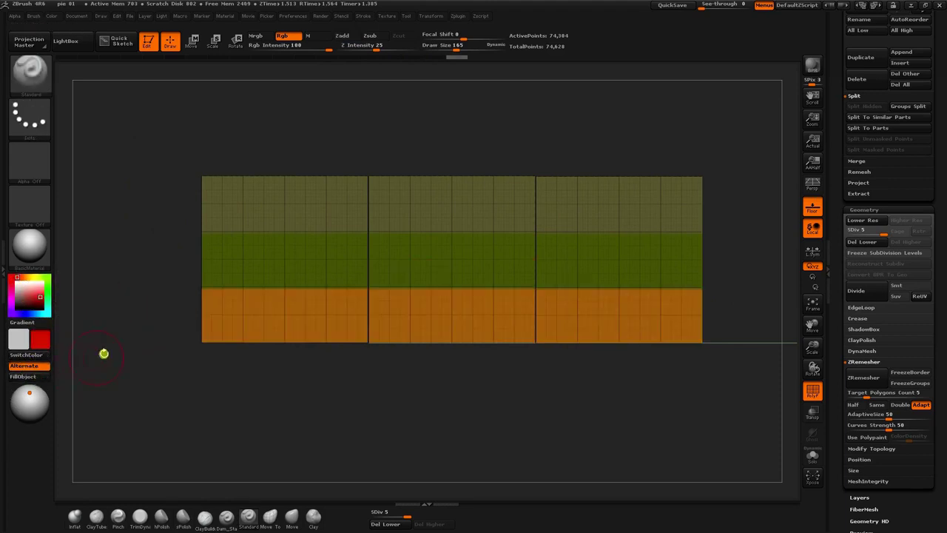
{"action": "left_click_drag", "start_coordinate": [142, 270], "coordinate": [258, 249], "text": "ctrl"}
{"action": "key", "text": "shift+f"}
Delete the extra low-resolution subtool, keeping only the striped one
{"action": "left_click_drag", "start_coordinate": [837, 168], "coordinate": [840, 220]}
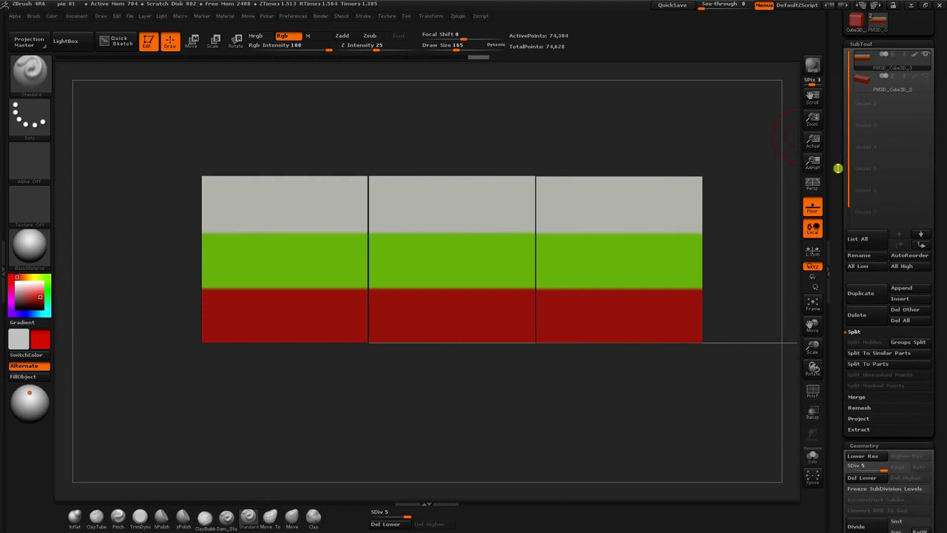
{"action": "left_click_drag", "start_coordinate": [837, 169], "coordinate": [824, 161]}
{"action": "left_click", "coordinate": [858, 91]}
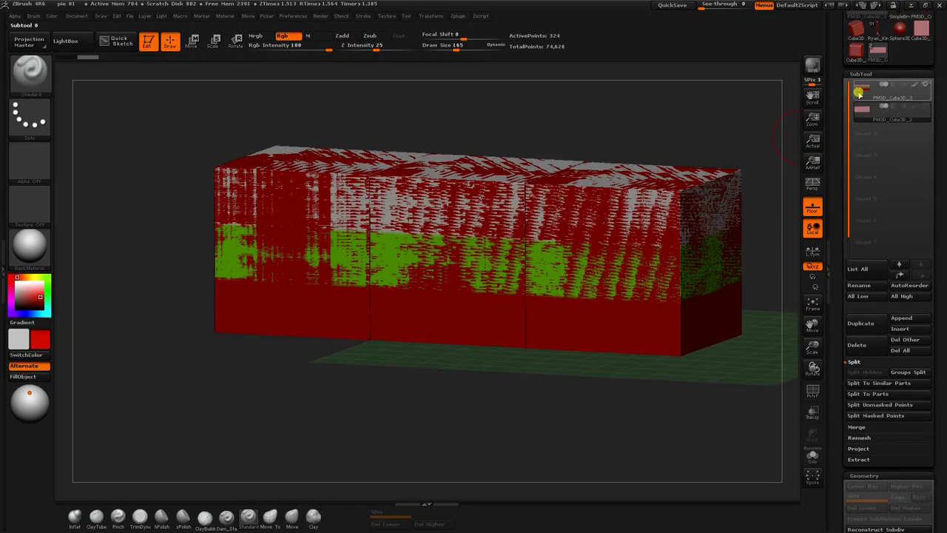
{"action": "left_click", "coordinate": [856, 345]}
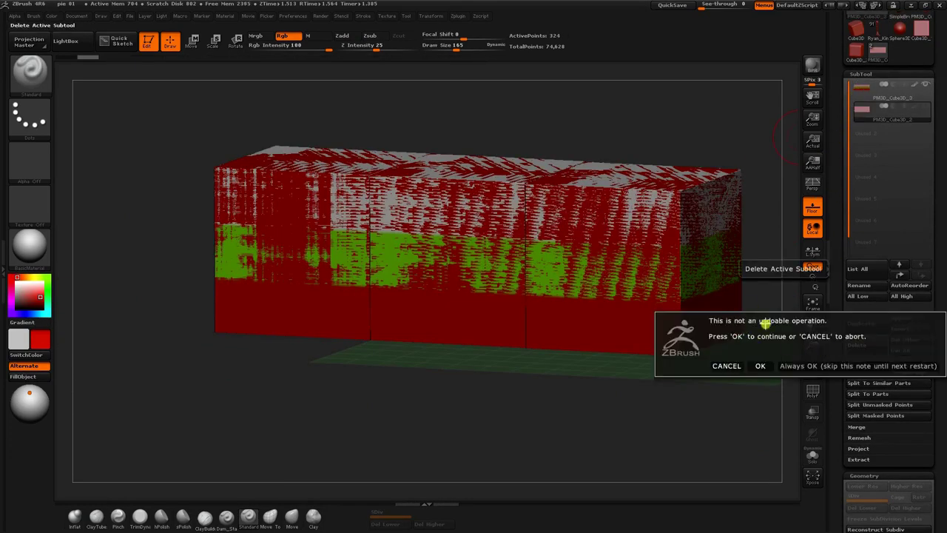
{"action": "left_click", "coordinate": [762, 365]}
{"action": "mouse_move", "coordinate": [194, 243]}
{"action": "left_mouse_down"}
{"action": "mouse_move", "coordinate": [179, 252]}
{"action": "mouse_move", "coordinate": [207, 257]}
{"action": "mouse_move", "coordinate": [198, 252]}
{"action": "left_mouse_up"}
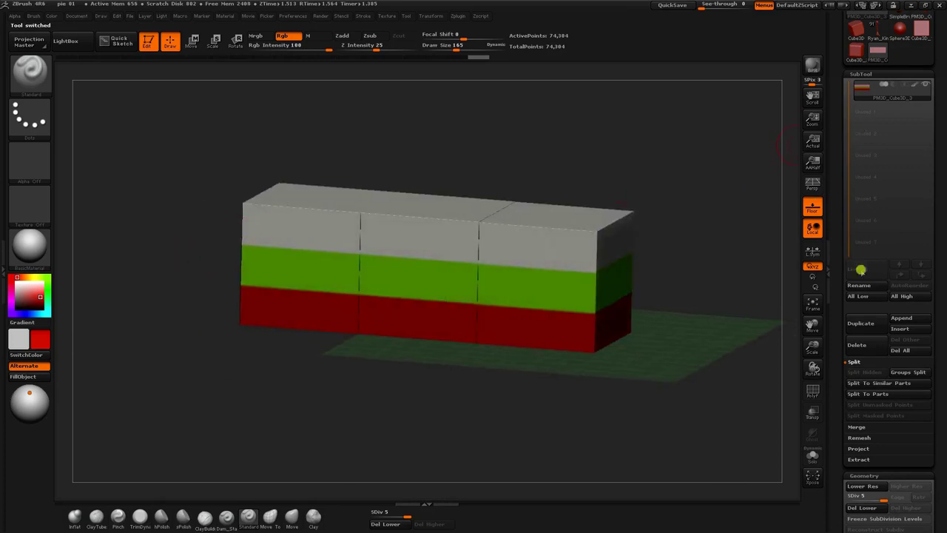
Duplicate the striped subtool and convert the active one to a DynaMesh at resolution 16 with Project on
{"action": "left_click", "coordinate": [861, 330]}
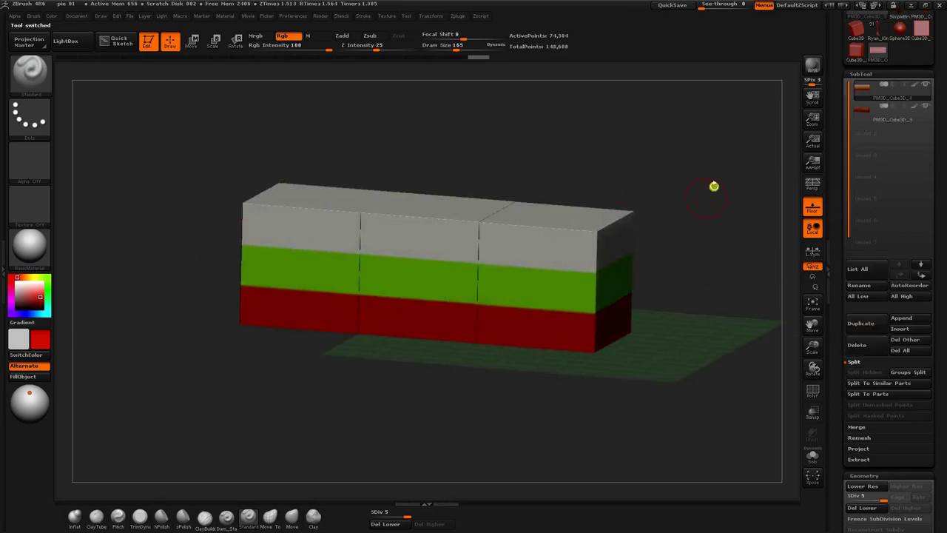
{"action": "left_click_drag", "start_coordinate": [461, 166], "coordinate": [494, 167]}
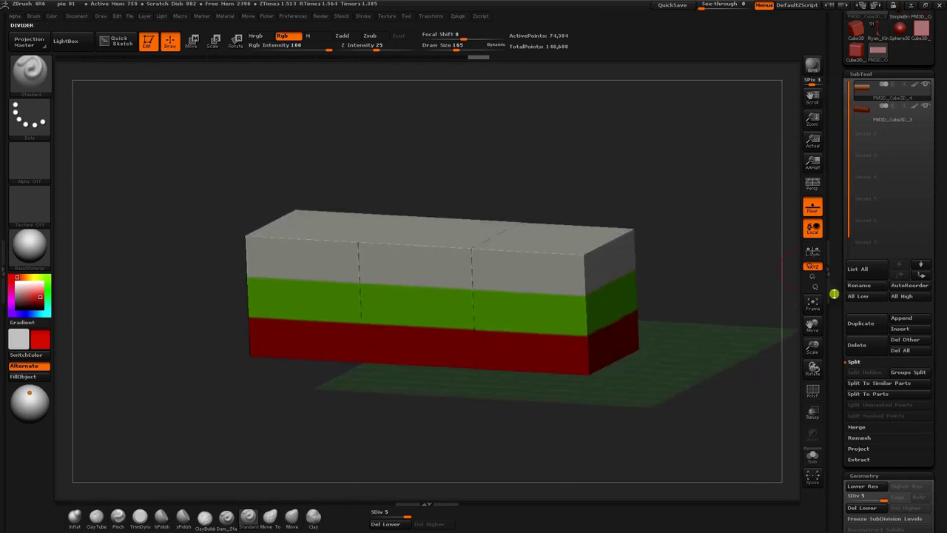
{"action": "scroll", "coordinate": [842, 333], "scroll_direction": "down", "scroll_amount": 5}
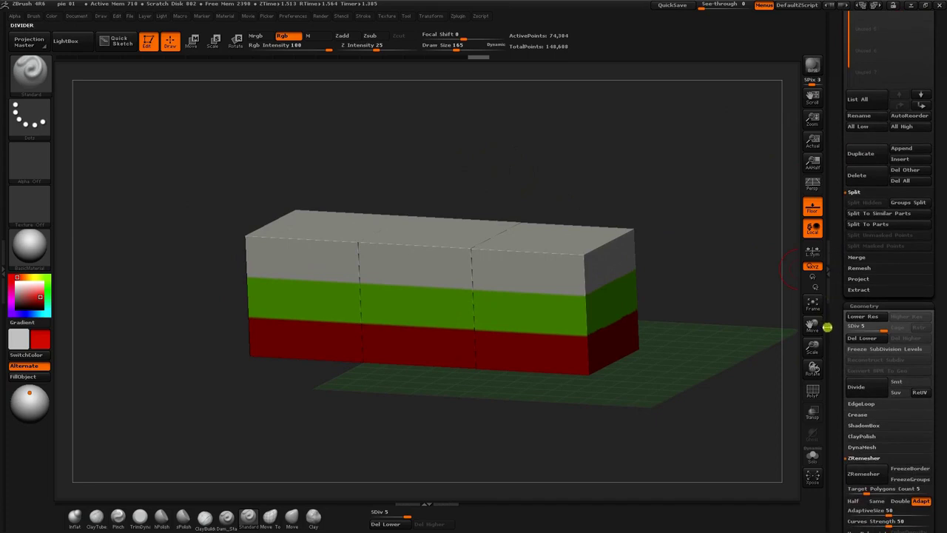
{"action": "left_click", "coordinate": [852, 447]}
{"action": "left_click_drag", "start_coordinate": [848, 445], "coordinate": [848, 372]}
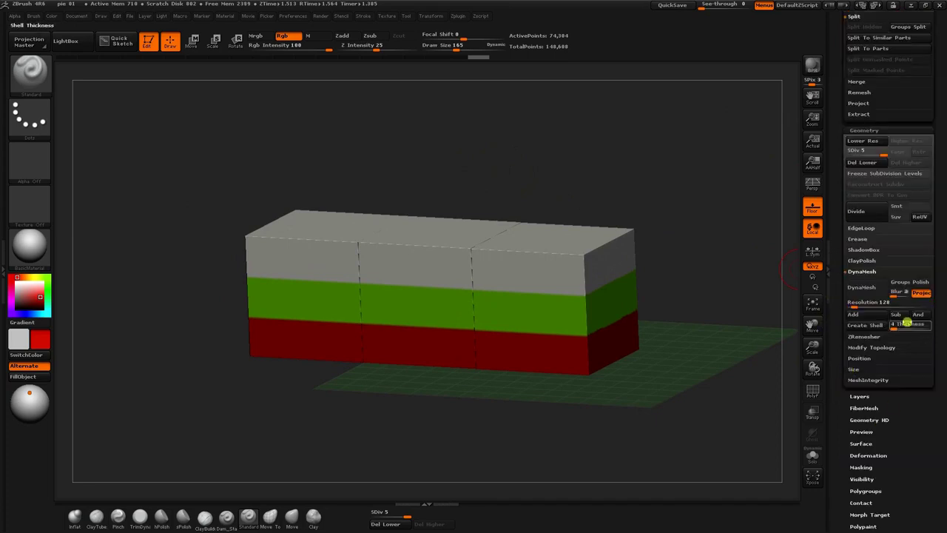
{"action": "left_click_drag", "start_coordinate": [856, 311], "coordinate": [851, 307]}
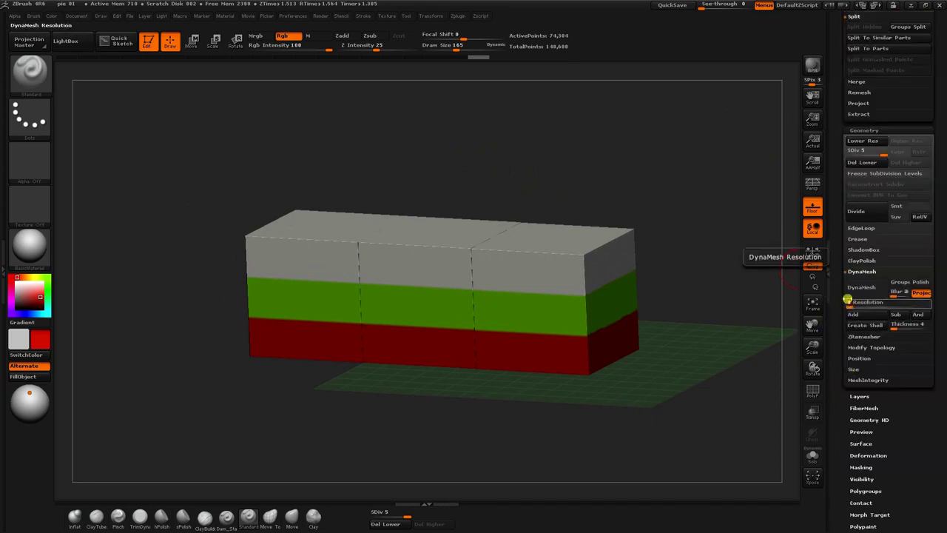
{"action": "left_click", "coordinate": [861, 287]}
{"action": "left_click", "coordinate": [709, 311]}
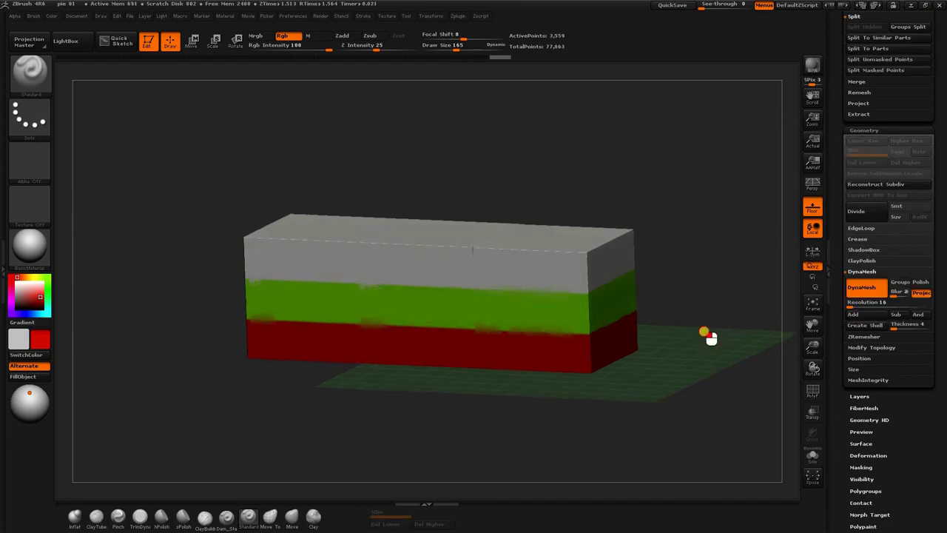
Examine the seams, edges and polygon layout of the DynaMeshed cubes from several angles
{"action": "key", "text": "shift+f"}
{"action": "left_click_drag", "start_coordinate": [360, 195], "coordinate": [416, 227]}
{"action": "mouse_move", "coordinate": [457, 171]}
{"action": "left_mouse_down"}
{"action": "mouse_move", "coordinate": [381, 148]}
{"action": "mouse_move", "coordinate": [397, 165]}
{"action": "mouse_move", "coordinate": [391, 191]}
{"action": "mouse_move", "coordinate": [466, 231]}
{"action": "mouse_move", "coordinate": [507, 218]}
{"action": "mouse_move", "coordinate": [518, 195]}
{"action": "mouse_move", "coordinate": [458, 205]}
{"action": "left_mouse_up"}
{"action": "key", "text": "shift+f"}
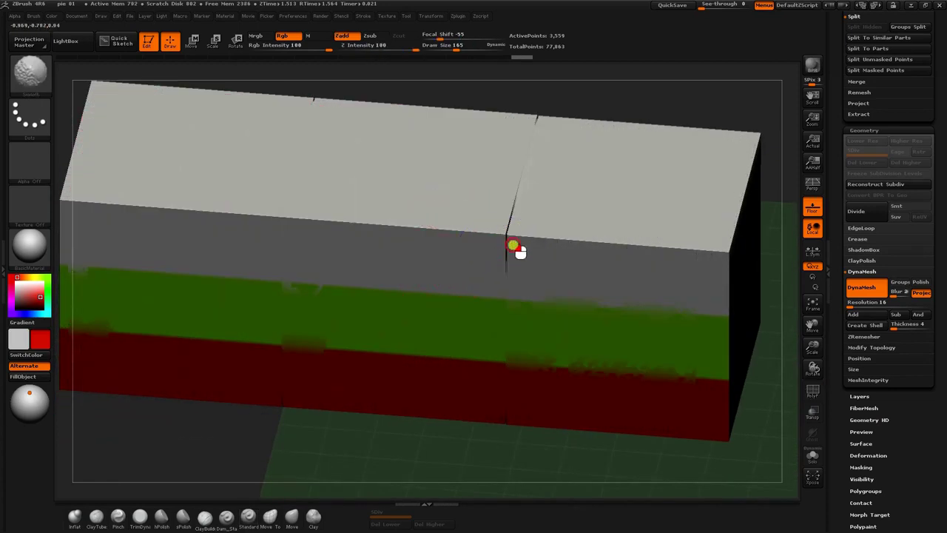
{"action": "left_click_drag", "start_coordinate": [338, 447], "coordinate": [318, 377], "text": "alt"}
{"action": "mouse_move", "coordinate": [318, 377]}
{"action": "left_mouse_down"}
{"action": "mouse_move", "coordinate": [301, 372]}
{"action": "mouse_move", "coordinate": [259, 296]}
{"action": "left_mouse_up"}
{"action": "left_click_drag", "start_coordinate": [252, 229], "coordinate": [279, 273], "text": "alt"}
{"action": "left_click_drag", "start_coordinate": [380, 177], "coordinate": [355, 222]}
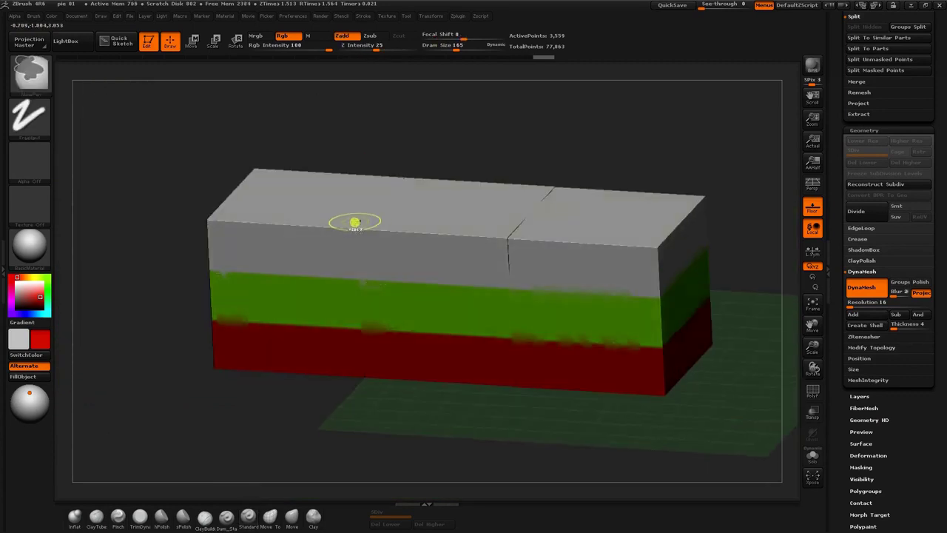
{"action": "left_click_drag", "start_coordinate": [418, 133], "coordinate": [482, 254]}
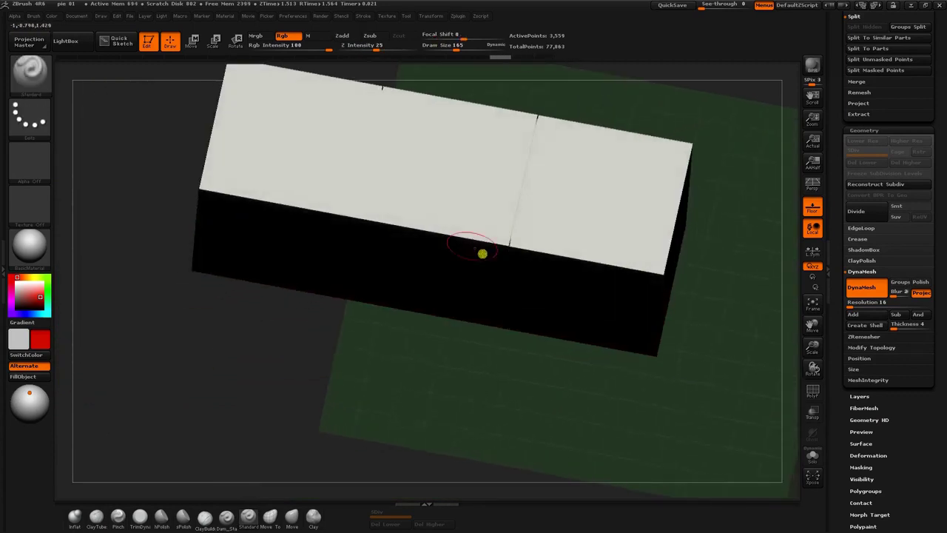
{"action": "left_click_drag", "start_coordinate": [463, 336], "coordinate": [262, 281]}
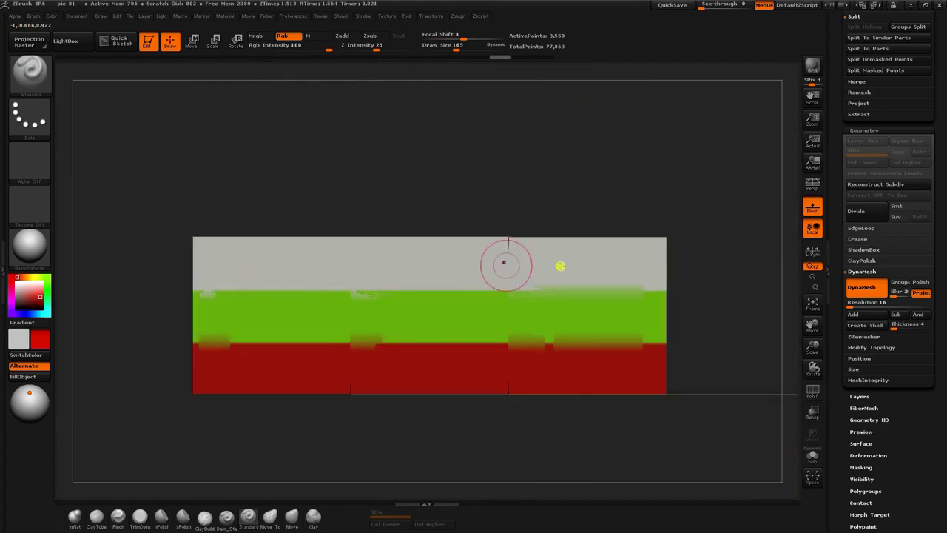
Smooth the seams between the three cubes along their front and top edges
{"action": "left_click_drag", "start_coordinate": [665, 172], "coordinate": [515, 207], "text": "ctrl"}
{"action": "mouse_move", "coordinate": [497, 245]}
{"action": "left_mouse_down", "text": "shift"}
{"action": "mouse_move", "coordinate": [513, 246]}
{"action": "mouse_move", "coordinate": [506, 355]}
{"action": "mouse_move", "coordinate": [484, 214]}
{"action": "mouse_move", "coordinate": [503, 255]}
{"action": "left_mouse_up", "text": "shift"}
{"action": "left_click_drag", "start_coordinate": [508, 161], "coordinate": [506, 114], "text": "shift"}
{"action": "mouse_move", "coordinate": [307, 326]}
{"action": "left_mouse_down"}
{"action": "mouse_move", "coordinate": [287, 404]}
{"action": "mouse_move", "coordinate": [307, 326]}
{"action": "left_mouse_up"}
{"action": "mouse_move", "coordinate": [507, 207]}
{"action": "left_mouse_down", "text": "shift"}
{"action": "mouse_move", "coordinate": [506, 111]}
{"action": "mouse_move", "coordinate": [507, 140]}
{"action": "left_mouse_up", "text": "shift"}
{"action": "left_click_drag", "start_coordinate": [343, 104], "coordinate": [349, 113], "text": "shift"}
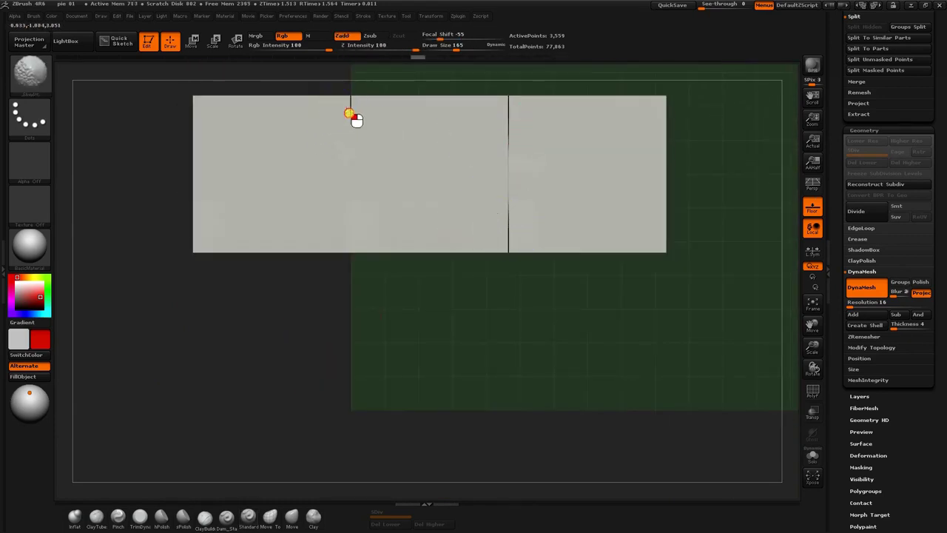
{"action": "mouse_move", "coordinate": [298, 335]}
{"action": "left_mouse_down"}
{"action": "mouse_move", "coordinate": [302, 169]}
{"action": "mouse_move", "coordinate": [333, 143]}
{"action": "left_mouse_up"}
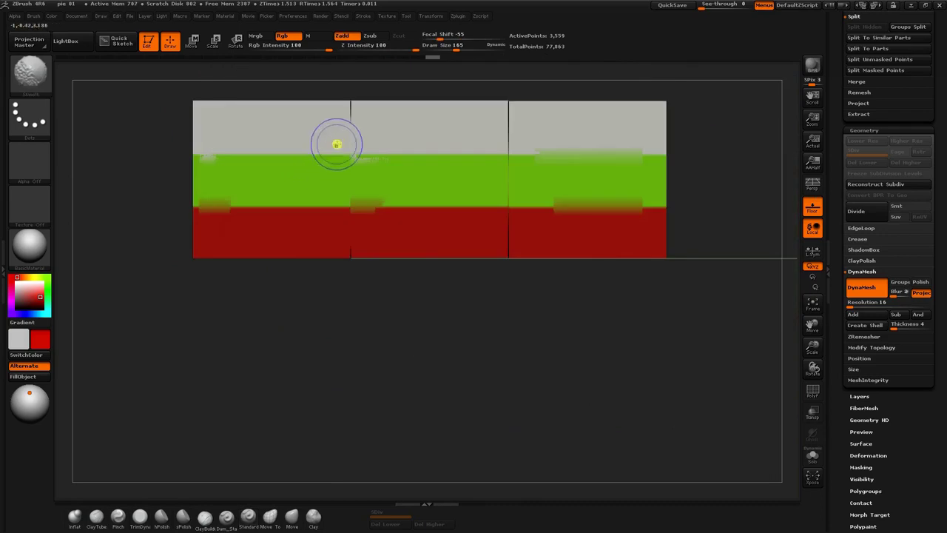
Enter 8 as the DynaMesh resolution and remesh the striped cubes
{"action": "left_click_drag", "start_coordinate": [333, 318], "coordinate": [353, 275]}
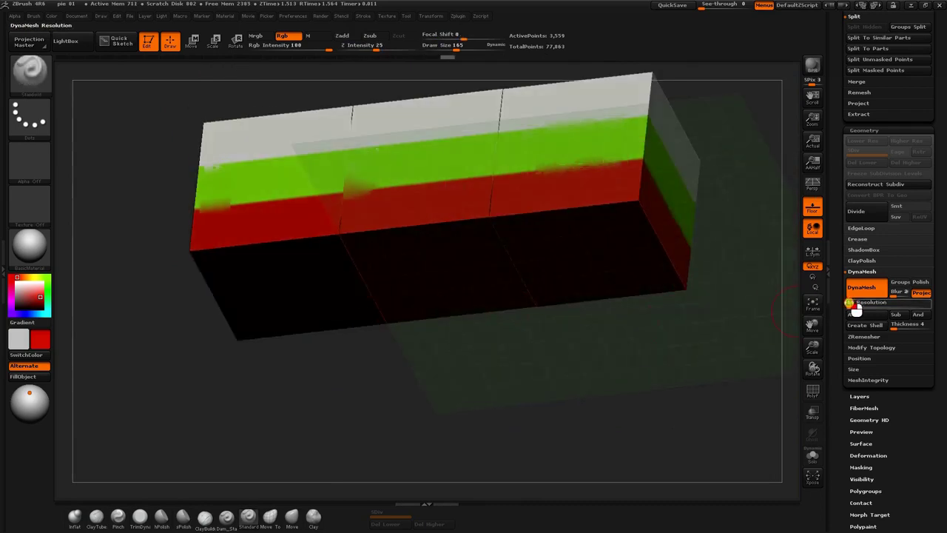
{"action": "left_click_drag", "start_coordinate": [708, 325], "coordinate": [601, 380], "text": "ctrl"}
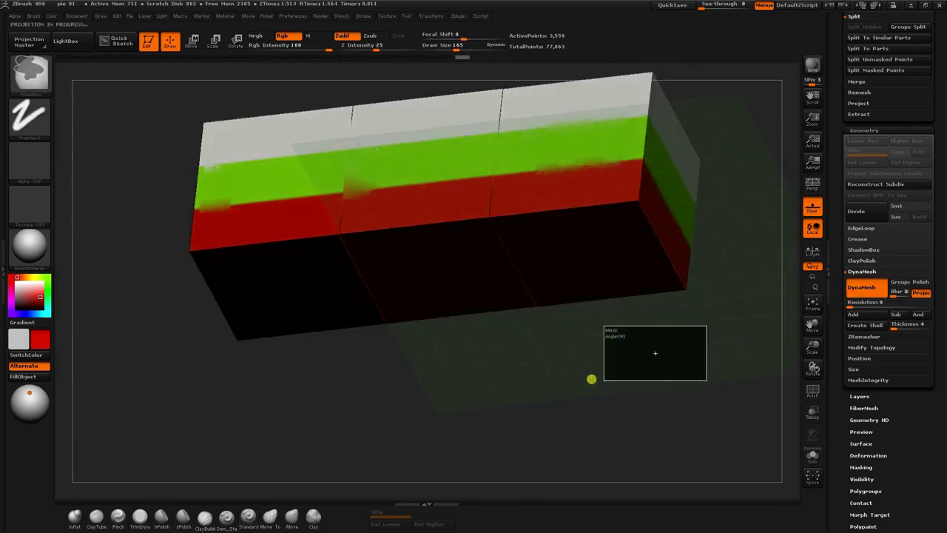
{"action": "left_click_drag", "start_coordinate": [153, 257], "coordinate": [338, 375], "text": "shift"}
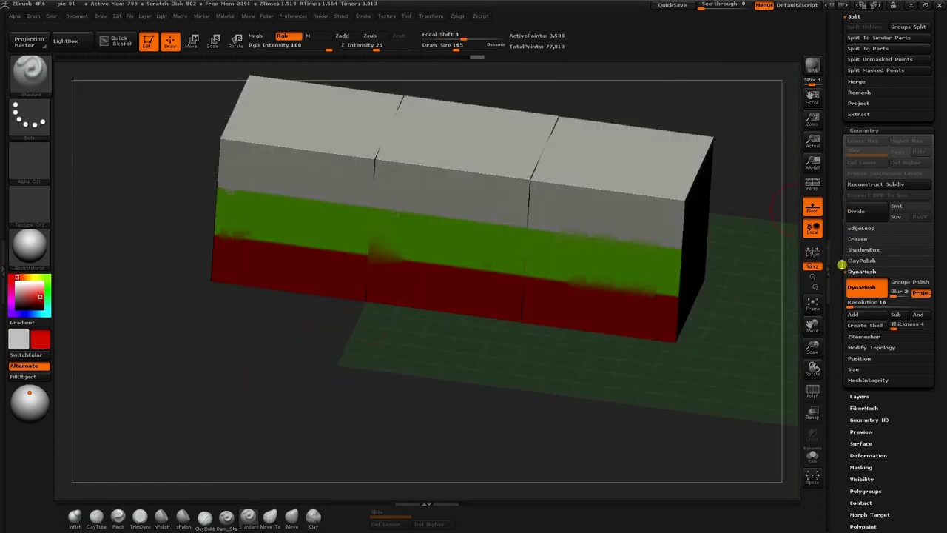
Run ZRemesher on the DynaMeshed subtool with a target polygons count of 5 and Adapt on
{"action": "left_click_drag", "start_coordinate": [841, 287], "coordinate": [842, 260]}
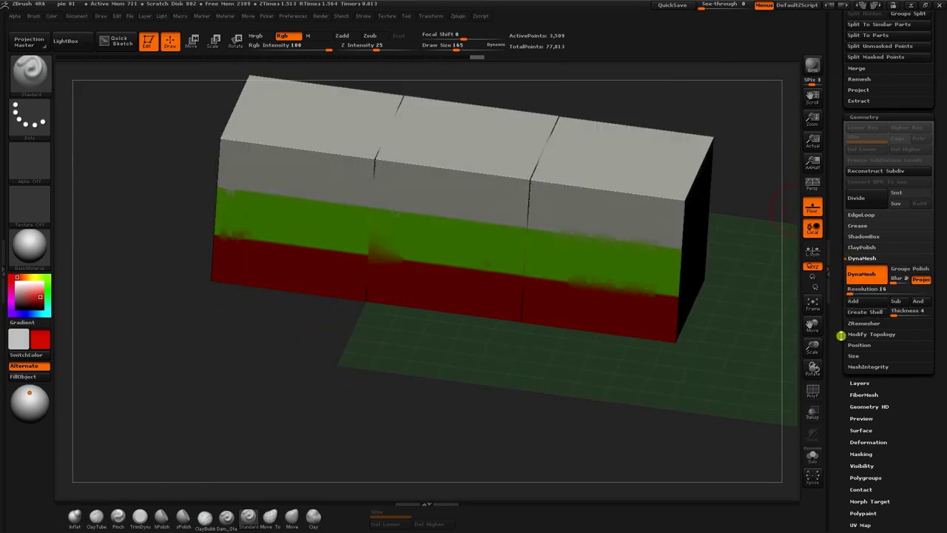
{"action": "left_click", "coordinate": [852, 323]}
{"action": "left_click_drag", "start_coordinate": [838, 322], "coordinate": [835, 294]}
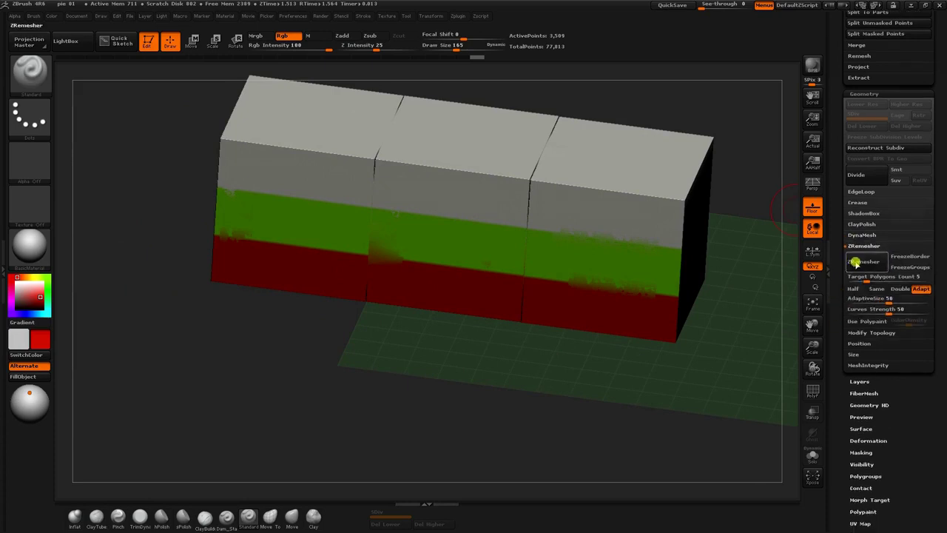
{"action": "left_click", "coordinate": [856, 262]}
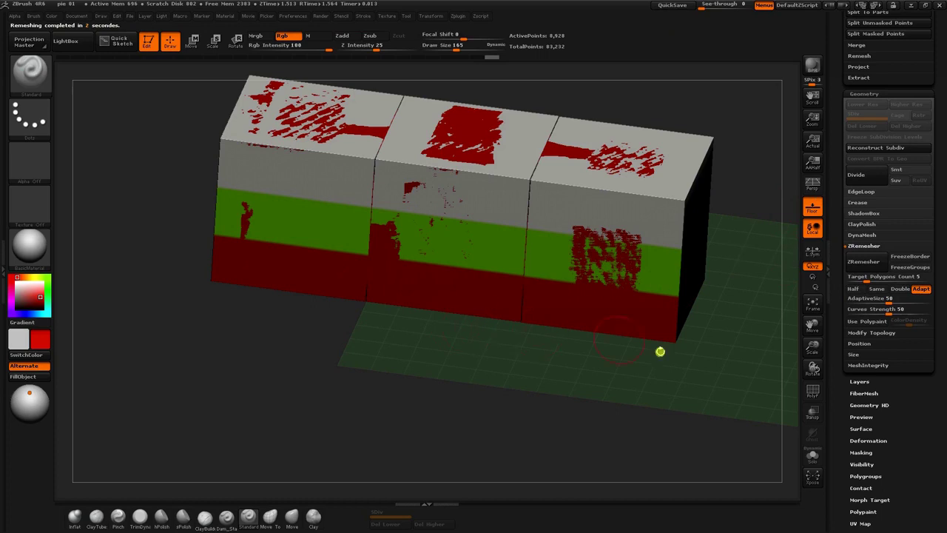
Isolate the remeshed subtool and smooth its surfaces and seams into one continuous form with a draw size of 251
{"action": "left_click", "coordinate": [813, 450]}
{"action": "left_click_drag", "start_coordinate": [376, 342], "coordinate": [337, 205]}
{"action": "key", "text": "space"}
{"action": "left_click", "coordinate": [362, 191]}
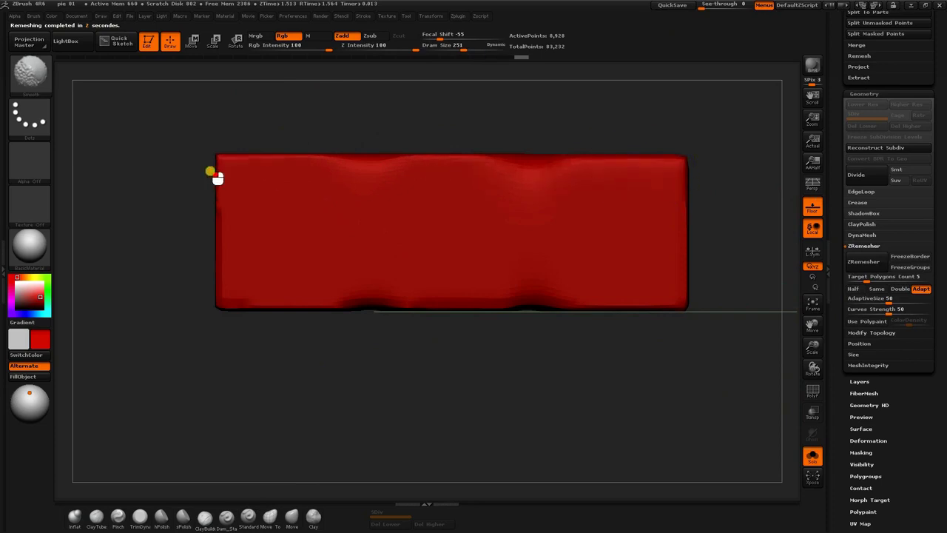
{"action": "mouse_move", "coordinate": [280, 306]}
{"action": "left_mouse_down", "text": "shift"}
{"action": "mouse_move", "coordinate": [562, 308]}
{"action": "mouse_move", "coordinate": [364, 296]}
{"action": "left_mouse_up", "text": "shift"}
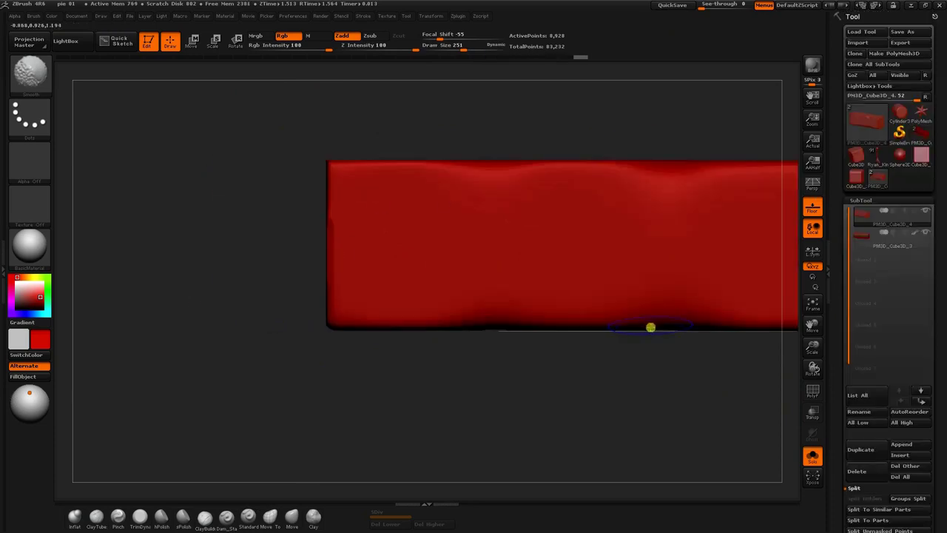
Show the polyframe and run ZRemesher on the smoothed subtool with a target polygons count of 1
{"action": "key", "text": "shift+f"}
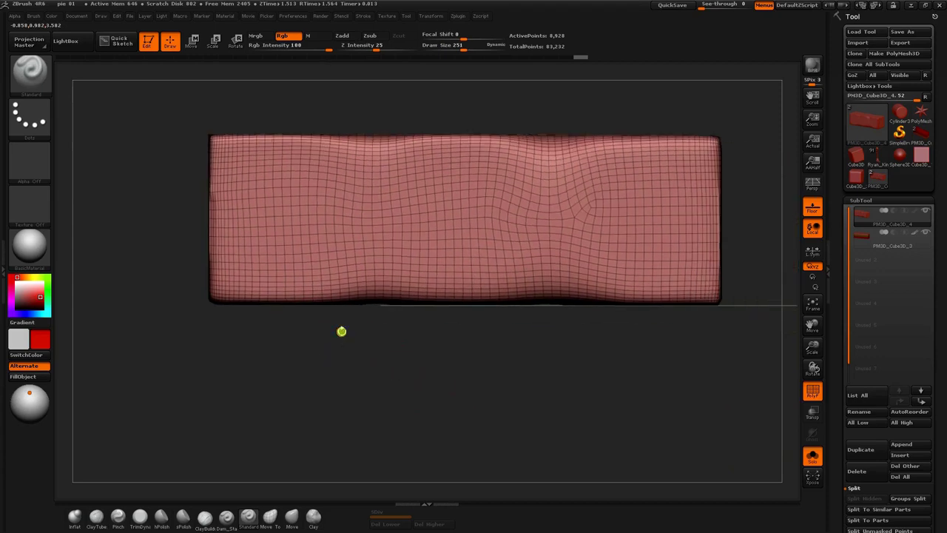
{"action": "left_click_drag", "start_coordinate": [506, 341], "coordinate": [444, 344]}
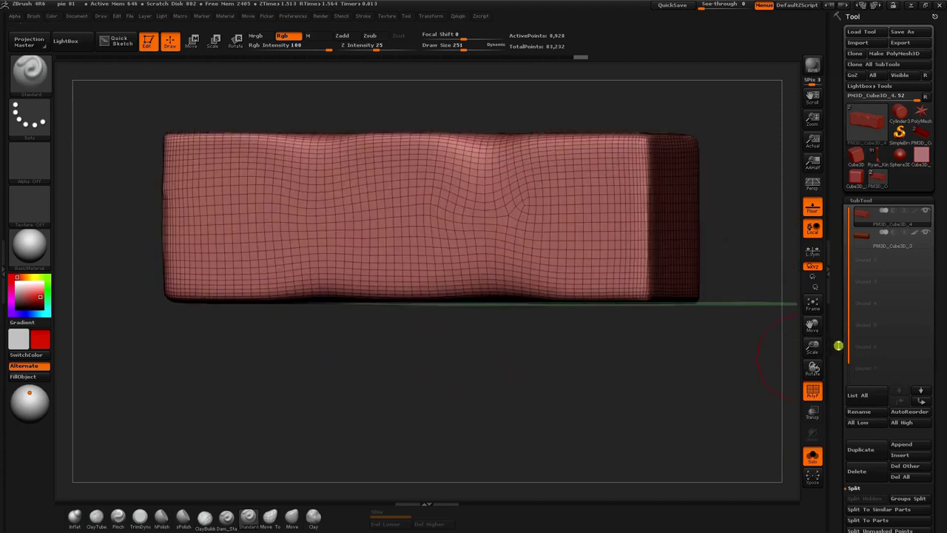
{"action": "left_click_drag", "start_coordinate": [838, 346], "coordinate": [834, 255]}
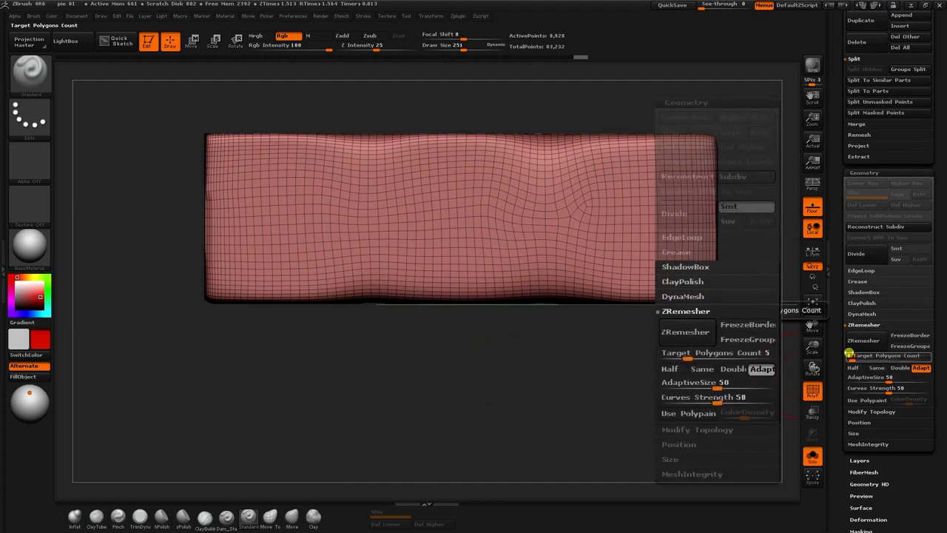
{"action": "left_click", "coordinate": [870, 341]}
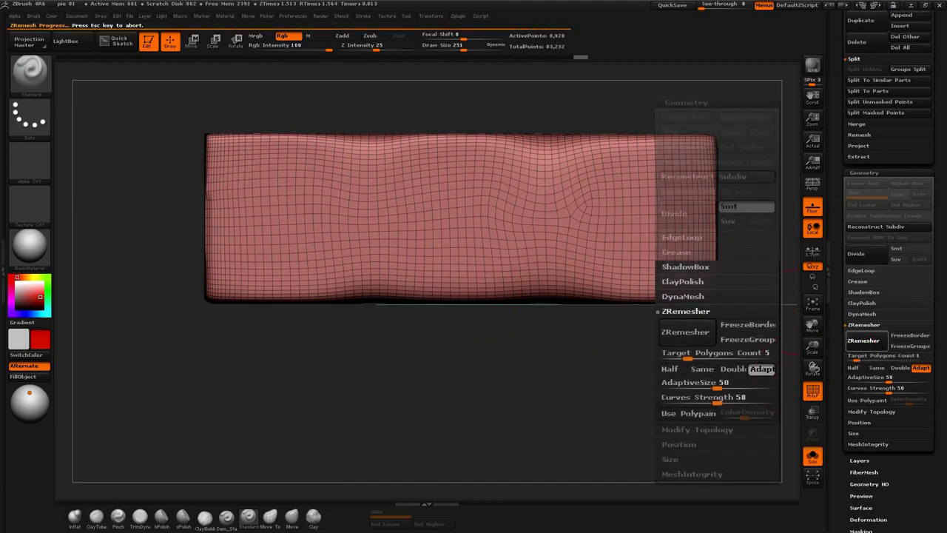
{"action": "mouse_move", "coordinate": [668, 323]}
{"action": "left_mouse_down"}
{"action": "mouse_move", "coordinate": [392, 382]}
{"action": "mouse_move", "coordinate": [574, 325]}
{"action": "mouse_move", "coordinate": [575, 370]}
{"action": "mouse_move", "coordinate": [560, 327]}
{"action": "left_mouse_up"}
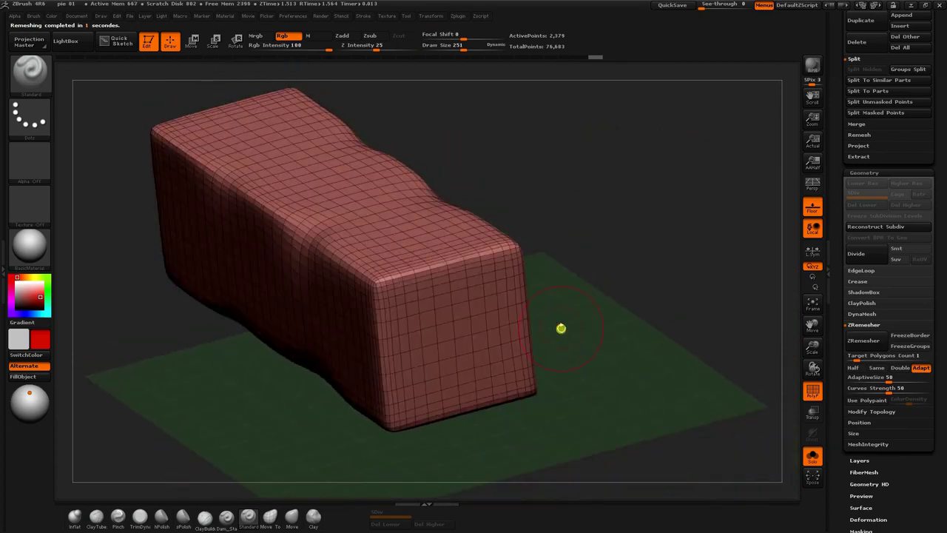
Hide the floor grid, show both subtools together in a front view, and turn on transparency
{"action": "left_click", "coordinate": [812, 210]}
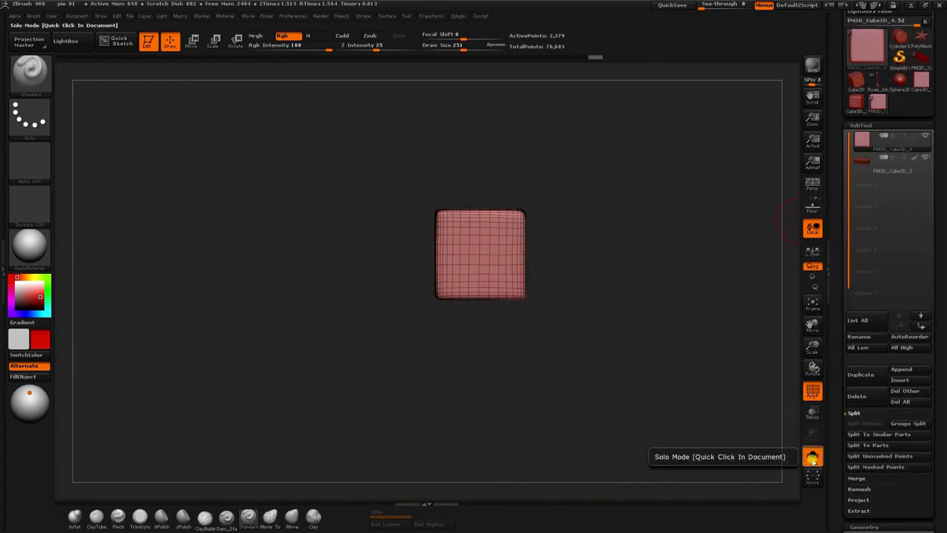
{"action": "left_click", "coordinate": [812, 455]}
{"action": "left_click_drag", "start_coordinate": [648, 388], "coordinate": [224, 279], "text": "alt"}
{"action": "left_click", "coordinate": [813, 414]}
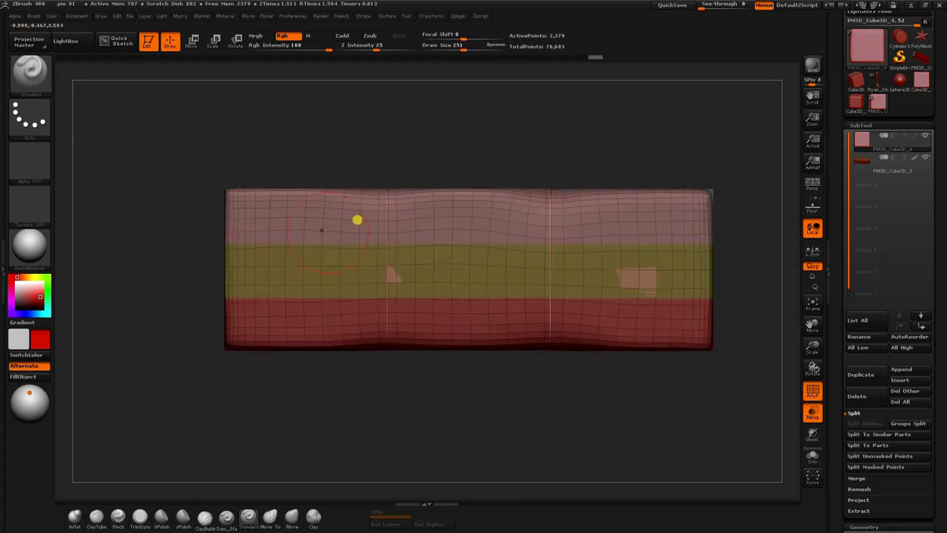
Pull the remeshed block's top edge toward the painted cubes with the Move brush at draw size 451
{"action": "left_click", "coordinate": [289, 518]}
{"action": "key", "text": "space"}
{"action": "left_click_drag", "start_coordinate": [419, 200], "coordinate": [440, 196]}
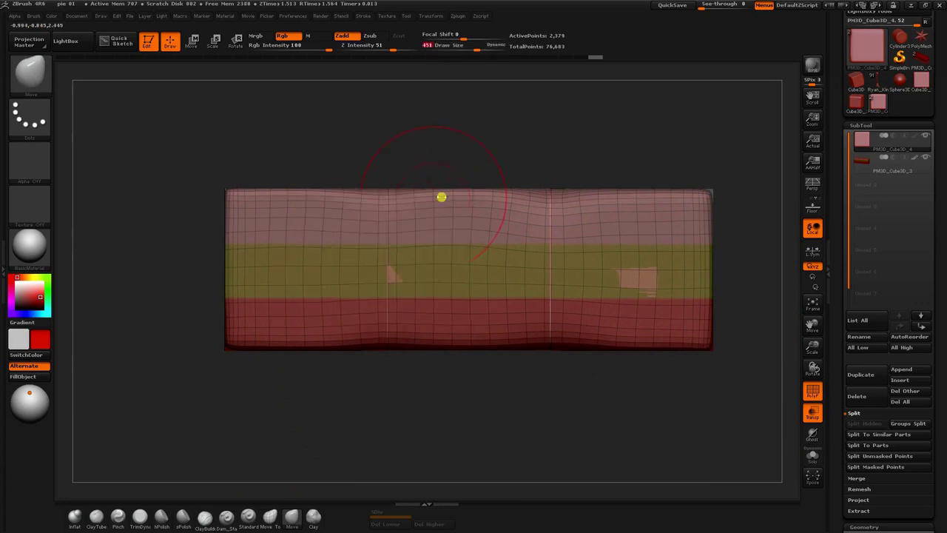
{"action": "mouse_move", "coordinate": [444, 157]}
{"action": "left_mouse_down"}
{"action": "mouse_move", "coordinate": [430, 150]}
{"action": "mouse_move", "coordinate": [434, 142]}
{"action": "left_mouse_up"}
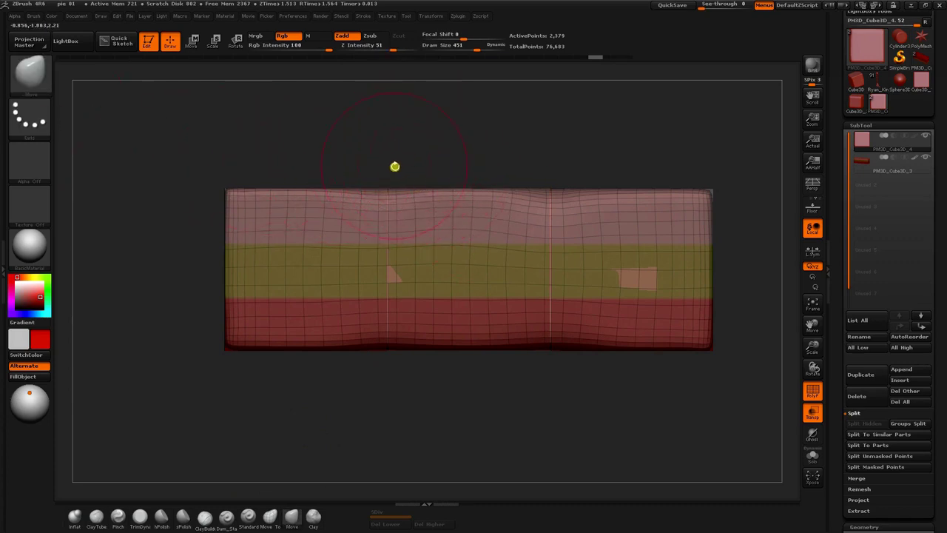
Mask the upper front wedge of the remeshed block with the MaskLasso brush and invert the mask
{"action": "mouse_move", "coordinate": [396, 157]}
{"action": "left_mouse_down", "text": "ctrl"}
{"action": "mouse_move", "coordinate": [408, 218]}
{"action": "mouse_move", "coordinate": [442, 221]}
{"action": "left_mouse_up", "text": "ctrl"}
{"action": "key", "text": "ctrl+z"}
{"action": "left_click", "coordinate": [37, 73], "text": "ctrl"}
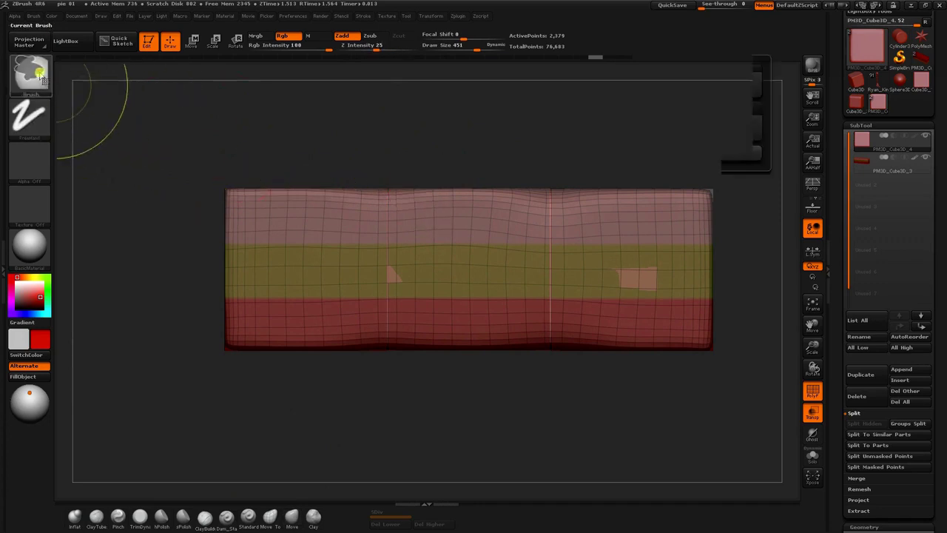
{"action": "left_click", "coordinate": [214, 126]}
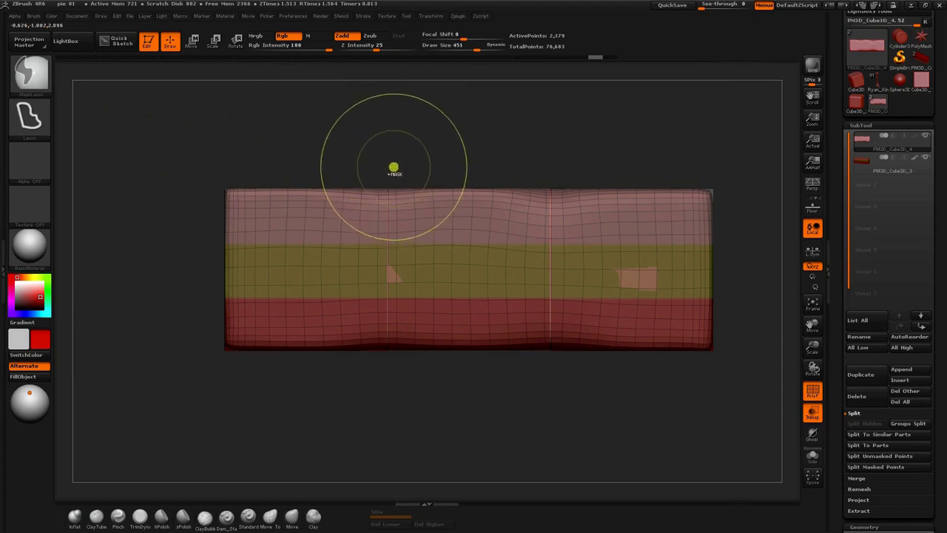
{"action": "mouse_move", "coordinate": [398, 176]}
{"action": "left_mouse_down", "text": "ctrl"}
{"action": "mouse_move", "coordinate": [397, 214]}
{"action": "mouse_move", "coordinate": [419, 235]}
{"action": "mouse_move", "coordinate": [670, 281]}
{"action": "mouse_move", "coordinate": [792, 232]}
{"action": "mouse_move", "coordinate": [402, 95]}
{"action": "left_mouse_up", "text": "ctrl"}
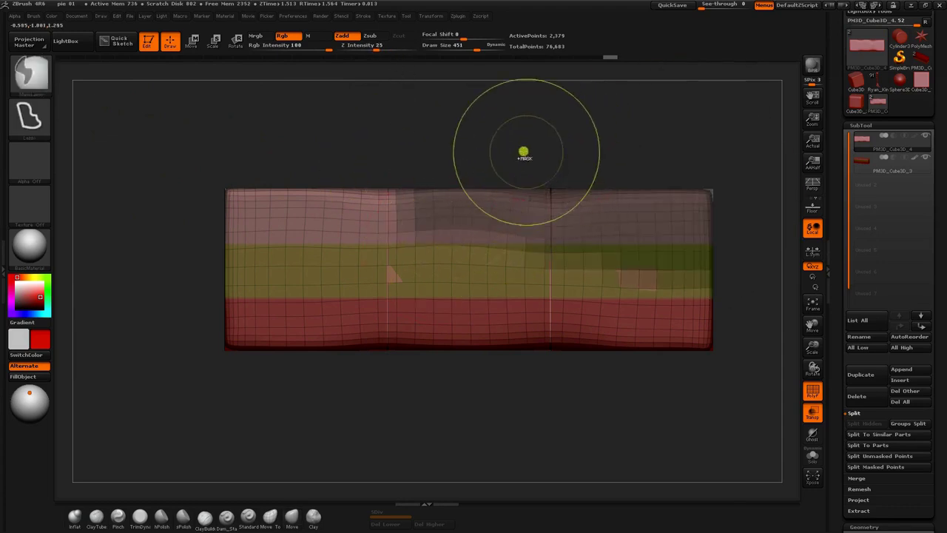
{"action": "left_click", "coordinate": [304, 156], "text": "ctrl"}
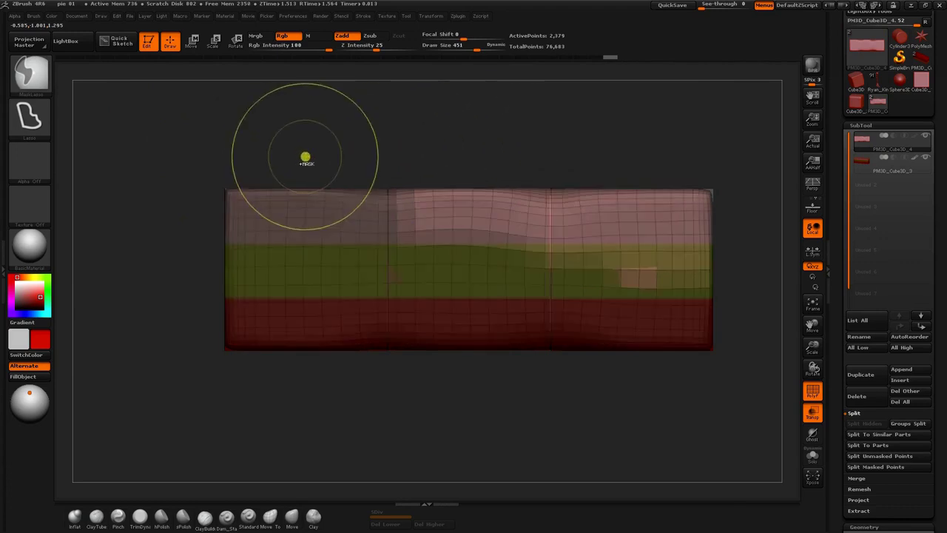
{"action": "left_click_drag", "start_coordinate": [551, 151], "coordinate": [474, 146], "text": "alt"}
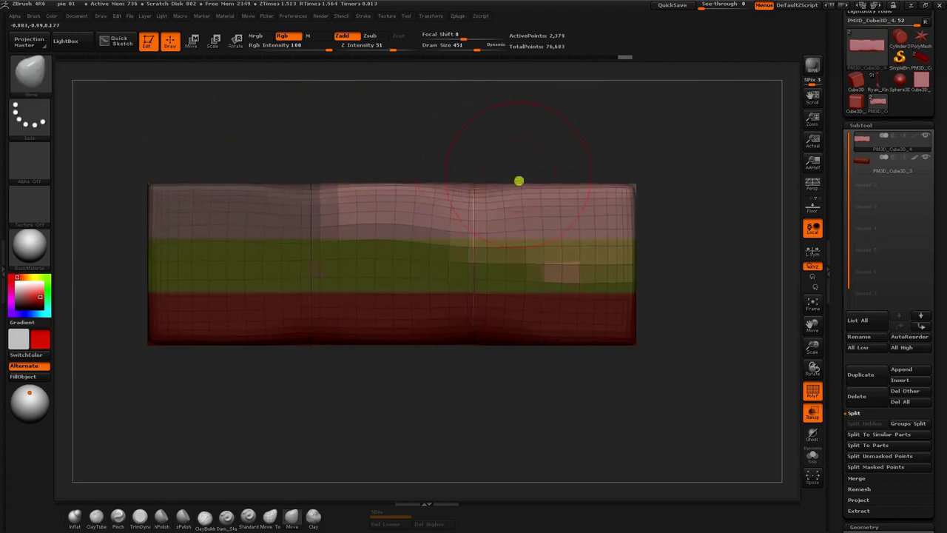
Move the unmasked upper wedge down along a transpose line to slope the block toward its front end
{"action": "key", "text": "w"}
{"action": "left_click_drag", "start_coordinate": [626, 188], "coordinate": [526, 427]}
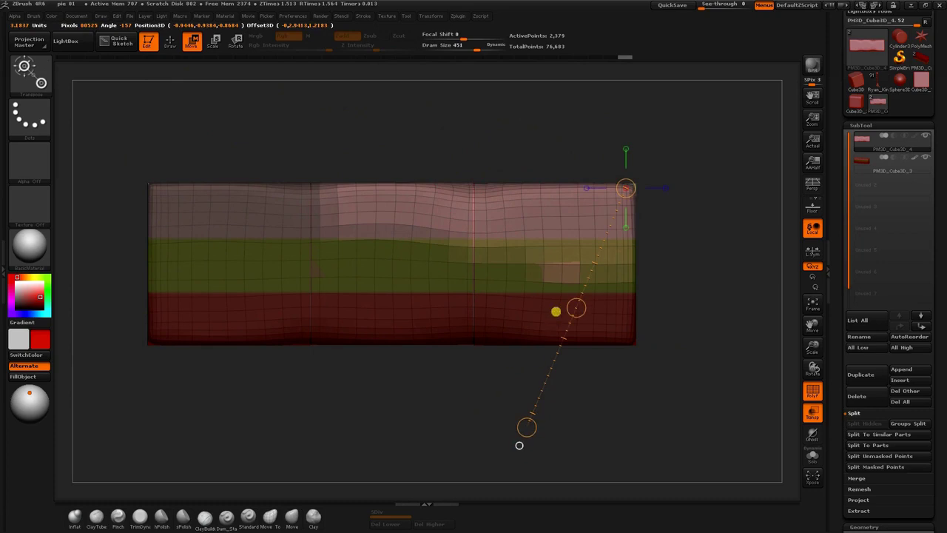
{"action": "mouse_move", "coordinate": [576, 307]}
{"action": "left_mouse_down"}
{"action": "mouse_move", "coordinate": [566, 332]}
{"action": "mouse_move", "coordinate": [581, 323]}
{"action": "mouse_move", "coordinate": [571, 316]}
{"action": "left_mouse_up"}
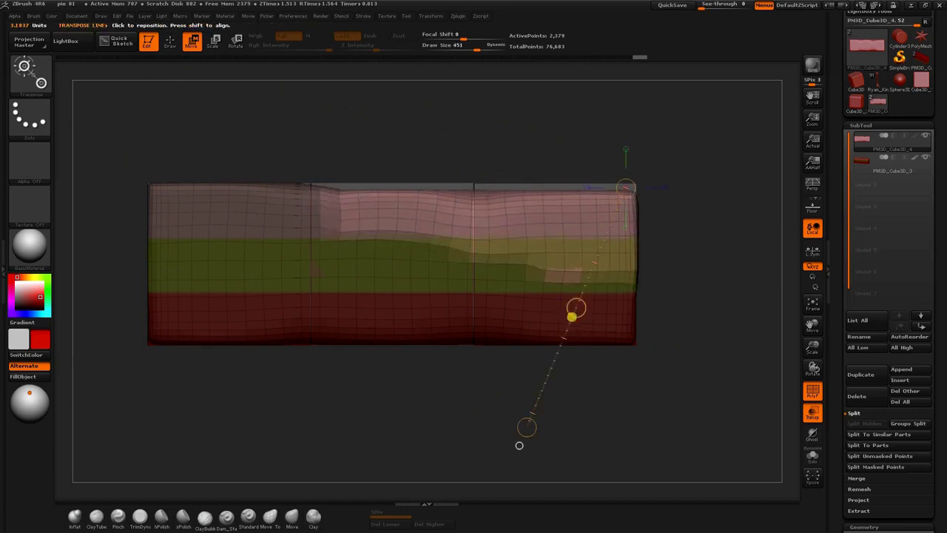
{"action": "left_click_drag", "start_coordinate": [527, 427], "coordinate": [628, 229]}
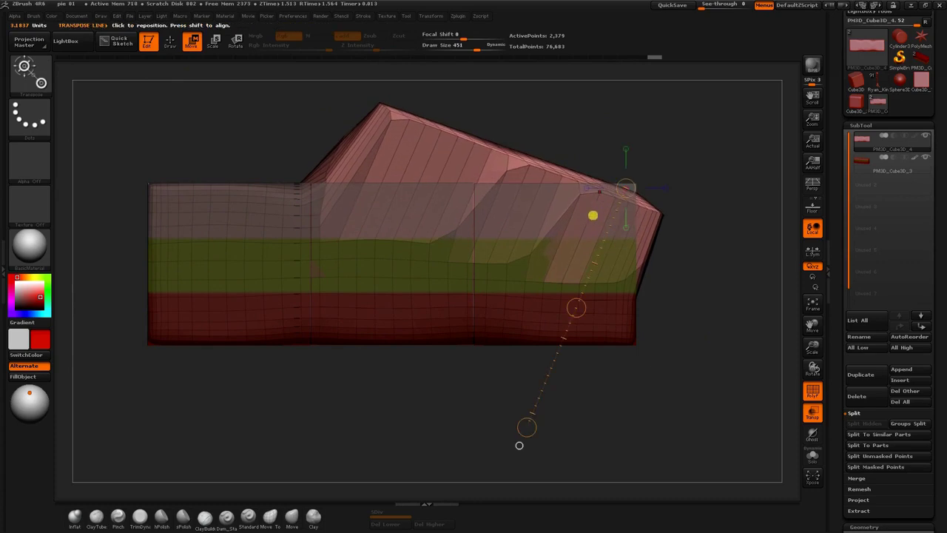
{"action": "left_click_drag", "start_coordinate": [576, 307], "coordinate": [537, 372]}
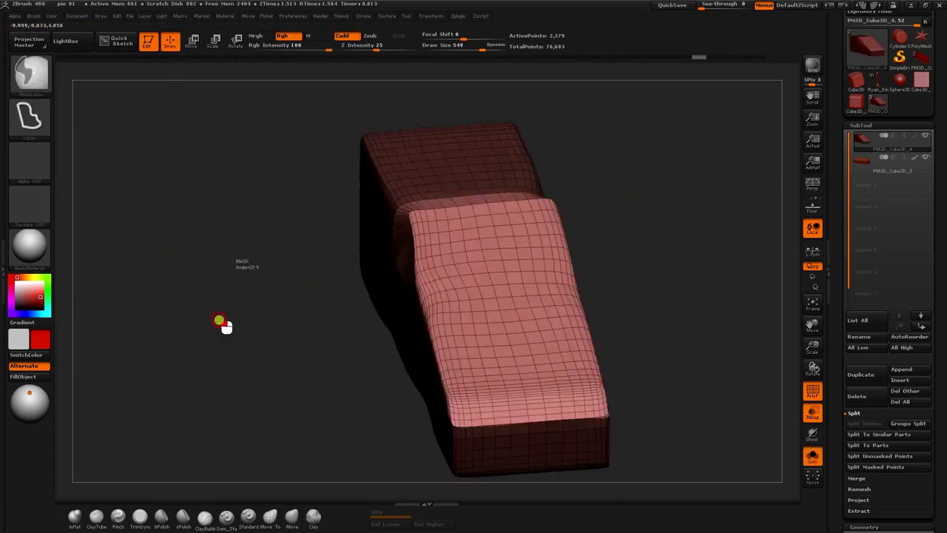
Clear the mask and push the upper side edge of the isolated form inward using the Move brush at draw size 549
{"action": "left_click_drag", "start_coordinate": [219, 320], "coordinate": [225, 321], "text": "ctrl"}
{"action": "left_click_drag", "start_coordinate": [377, 215], "coordinate": [391, 206]}
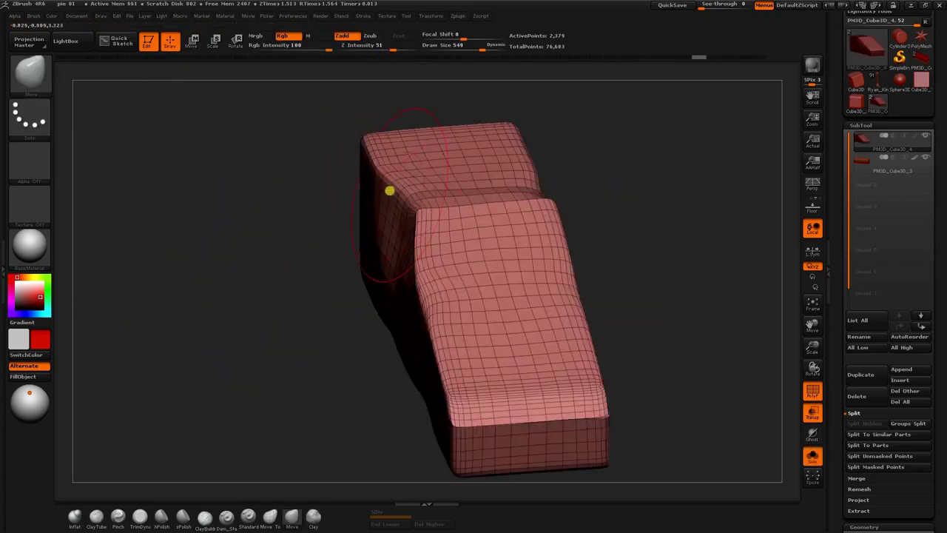
{"action": "left_click_drag", "start_coordinate": [375, 154], "coordinate": [391, 156]}
{"action": "left_click_drag", "start_coordinate": [419, 268], "coordinate": [429, 272]}
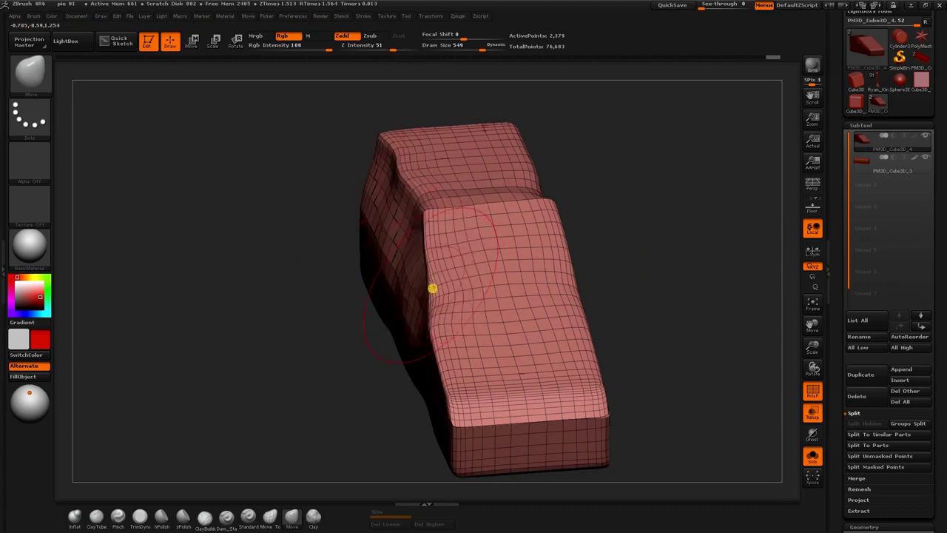
{"action": "left_click_drag", "start_coordinate": [452, 332], "coordinate": [457, 334]}
{"action": "left_click_drag", "start_coordinate": [432, 222], "coordinate": [445, 224]}
Taper the tall end's top corner inward and smooth the long side along the slope
{"action": "left_click_drag", "start_coordinate": [323, 148], "coordinate": [311, 135], "text": "shift"}
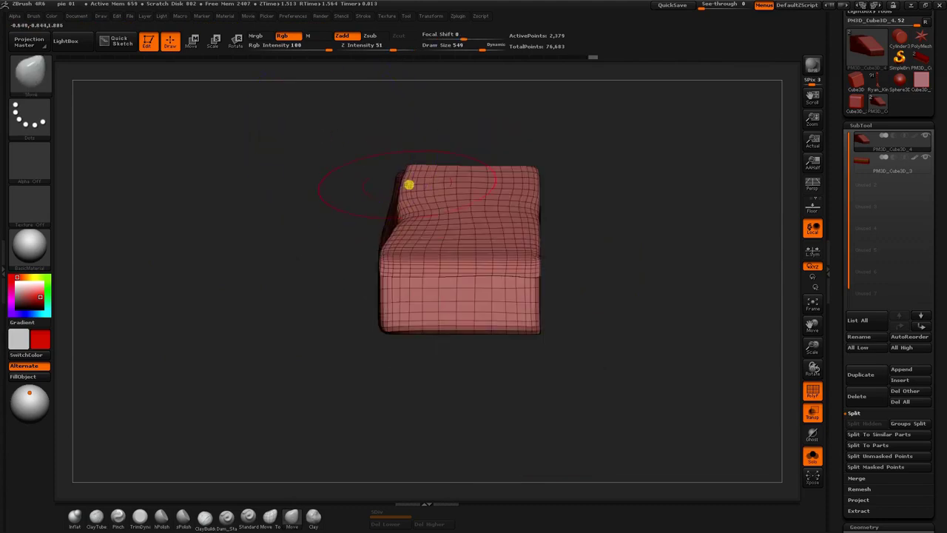
{"action": "left_click_drag", "start_coordinate": [417, 174], "coordinate": [430, 174]}
{"action": "mouse_move", "coordinate": [303, 148]}
{"action": "left_mouse_down"}
{"action": "mouse_move", "coordinate": [351, 171]}
{"action": "mouse_move", "coordinate": [369, 143]}
{"action": "left_mouse_up"}
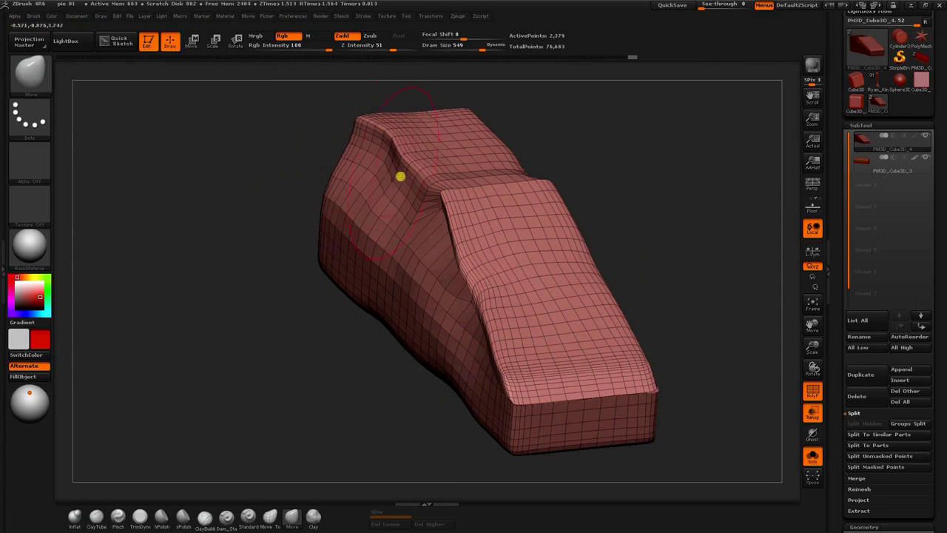
{"action": "left_click_drag", "start_coordinate": [454, 227], "coordinate": [462, 228]}
{"action": "mouse_move", "coordinate": [380, 148]}
{"action": "left_mouse_down", "text": "shift"}
{"action": "mouse_move", "coordinate": [375, 130]}
{"action": "mouse_move", "coordinate": [469, 246]}
{"action": "mouse_move", "coordinate": [504, 367]}
{"action": "left_mouse_up", "text": "shift"}
{"action": "key", "text": "space"}
{"action": "left_click_drag", "start_coordinate": [475, 336], "coordinate": [466, 336]}
{"action": "mouse_move", "coordinate": [512, 384]}
{"action": "left_mouse_down", "text": "shift"}
{"action": "mouse_move", "coordinate": [585, 361]}
{"action": "mouse_move", "coordinate": [400, 150]}
{"action": "mouse_move", "coordinate": [376, 145]}
{"action": "left_mouse_up", "text": "shift"}
Pull the upper back edge of the tall end inward with the Move brush at draw size 476
{"action": "left_click_drag", "start_coordinate": [230, 155], "coordinate": [273, 175]}
{"action": "mouse_move", "coordinate": [121, 139]}
{"action": "left_mouse_down", "text": "shift"}
{"action": "mouse_move", "coordinate": [113, 156]}
{"action": "mouse_move", "coordinate": [218, 172]}
{"action": "mouse_move", "coordinate": [275, 156]}
{"action": "left_mouse_up", "text": "shift"}
{"action": "key", "text": "space"}
{"action": "mouse_move", "coordinate": [261, 159]}
{"action": "left_mouse_down"}
{"action": "mouse_move", "coordinate": [288, 162]}
{"action": "mouse_move", "coordinate": [321, 194]}
{"action": "mouse_move", "coordinate": [278, 190]}
{"action": "left_mouse_up"}
{"action": "left_click_drag", "start_coordinate": [190, 191], "coordinate": [208, 192]}
{"action": "left_click_drag", "start_coordinate": [259, 173], "coordinate": [270, 176]}
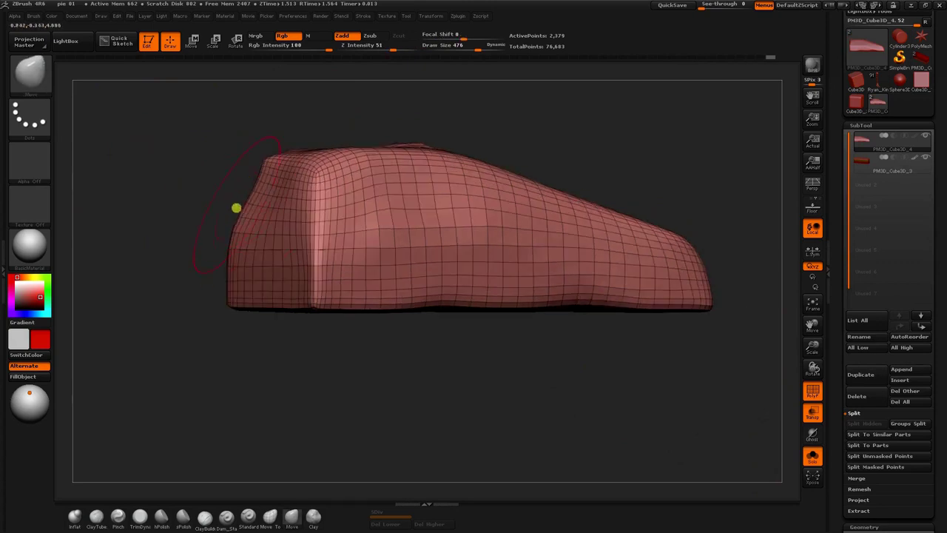
Slant the back of the heel inward with the Move brush at draw size 347 and smooth it
{"action": "left_click_drag", "start_coordinate": [193, 198], "coordinate": [161, 202]}
{"action": "key", "text": "space"}
{"action": "left_click_drag", "start_coordinate": [250, 201], "coordinate": [244, 205]}
{"action": "mouse_move", "coordinate": [194, 187]}
{"action": "left_mouse_down", "text": "alt"}
{"action": "mouse_move", "coordinate": [243, 199]}
{"action": "mouse_move", "coordinate": [222, 194]}
{"action": "left_mouse_up", "text": "alt"}
{"action": "left_click_drag", "start_coordinate": [310, 196], "coordinate": [317, 197]}
{"action": "left_click_drag", "start_coordinate": [290, 246], "coordinate": [298, 250]}
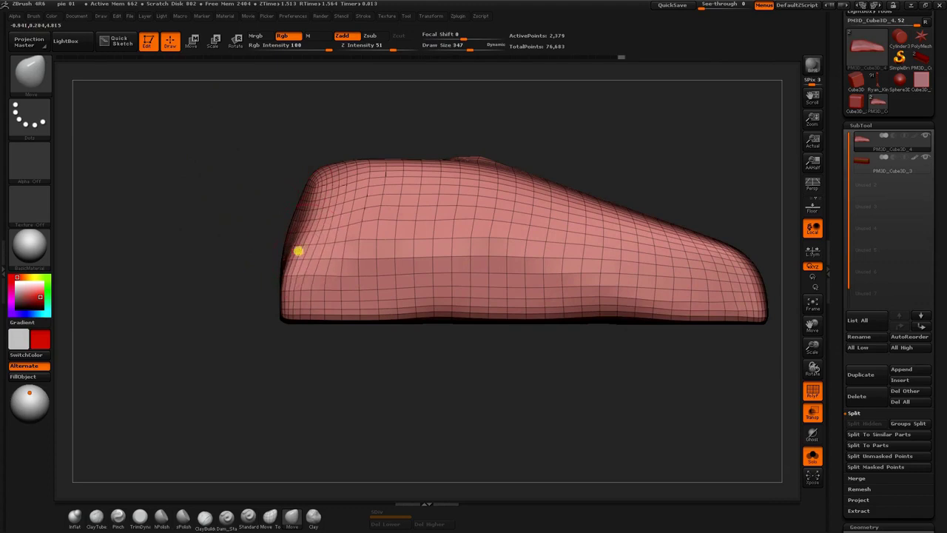
{"action": "mouse_move", "coordinate": [259, 194]}
{"action": "left_mouse_down"}
{"action": "mouse_move", "coordinate": [279, 194]}
{"action": "mouse_move", "coordinate": [251, 163]}
{"action": "mouse_move", "coordinate": [241, 222]}
{"action": "left_mouse_up"}
{"action": "mouse_move", "coordinate": [331, 180]}
{"action": "left_mouse_down", "text": "shift"}
{"action": "mouse_move", "coordinate": [332, 237]}
{"action": "mouse_move", "coordinate": [294, 288]}
{"action": "left_mouse_up", "text": "shift"}
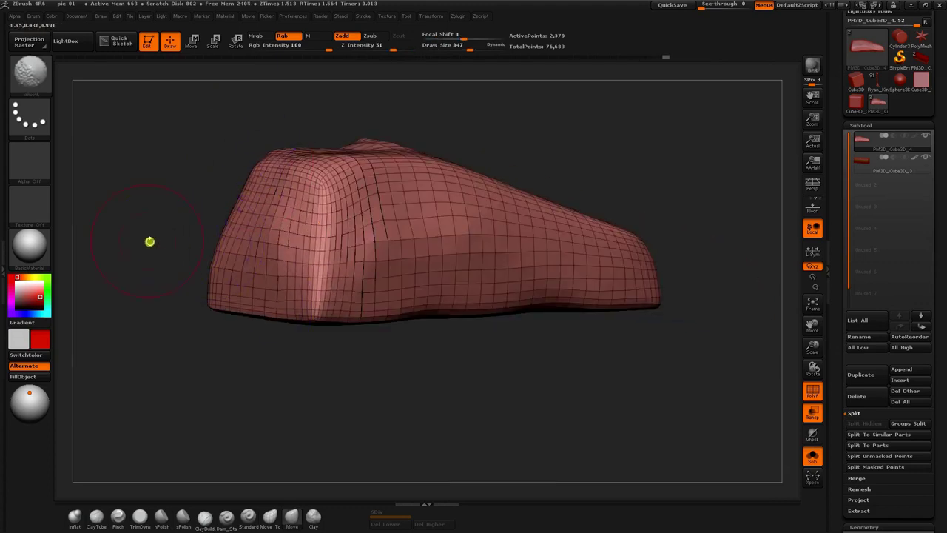
Round the heel end's outline and corners with the Move brush at draw size 442
{"action": "mouse_move", "coordinate": [149, 241]}
{"action": "left_mouse_down"}
{"action": "mouse_move", "coordinate": [258, 314]}
{"action": "mouse_move", "coordinate": [283, 306]}
{"action": "mouse_move", "coordinate": [247, 317]}
{"action": "mouse_move", "coordinate": [323, 342]}
{"action": "left_mouse_up"}
{"action": "key", "text": "space"}
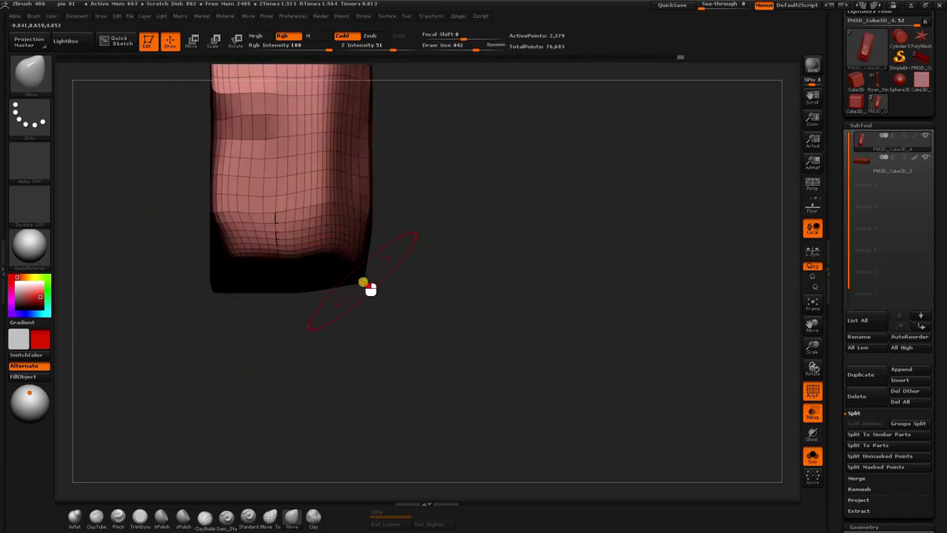
{"action": "left_click_drag", "start_coordinate": [356, 275], "coordinate": [315, 246], "text": "shift"}
{"action": "mouse_move", "coordinate": [375, 269]}
{"action": "left_mouse_down"}
{"action": "mouse_move", "coordinate": [446, 323]}
{"action": "mouse_move", "coordinate": [309, 319]}
{"action": "mouse_move", "coordinate": [309, 298]}
{"action": "mouse_move", "coordinate": [332, 285]}
{"action": "left_mouse_up"}
{"action": "mouse_move", "coordinate": [265, 300]}
{"action": "left_mouse_down"}
{"action": "mouse_move", "coordinate": [259, 276]}
{"action": "mouse_move", "coordinate": [330, 283]}
{"action": "mouse_move", "coordinate": [319, 238]}
{"action": "mouse_move", "coordinate": [289, 303]}
{"action": "mouse_move", "coordinate": [325, 279]}
{"action": "left_mouse_up"}
{"action": "left_click_drag", "start_coordinate": [285, 280], "coordinate": [310, 338], "text": "alt"}
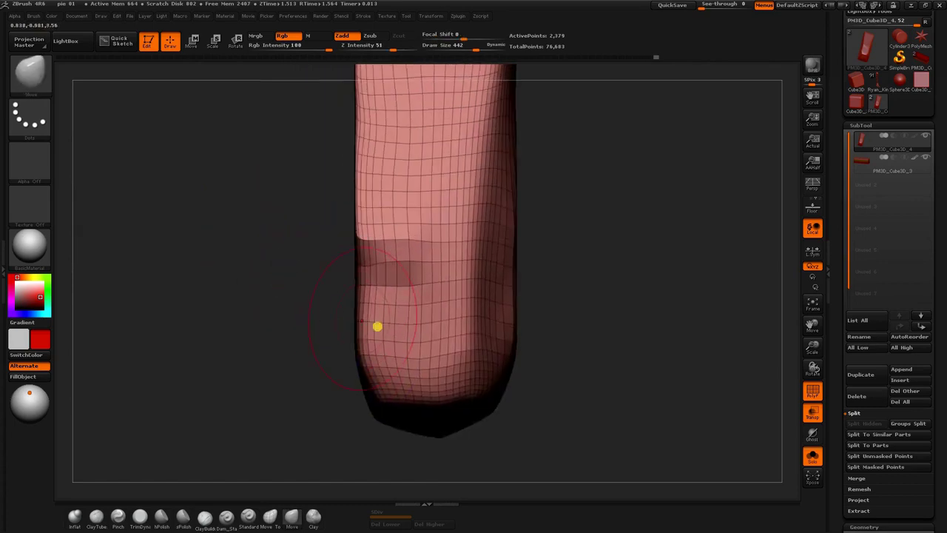
{"action": "left_click_drag", "start_coordinate": [313, 261], "coordinate": [395, 355]}
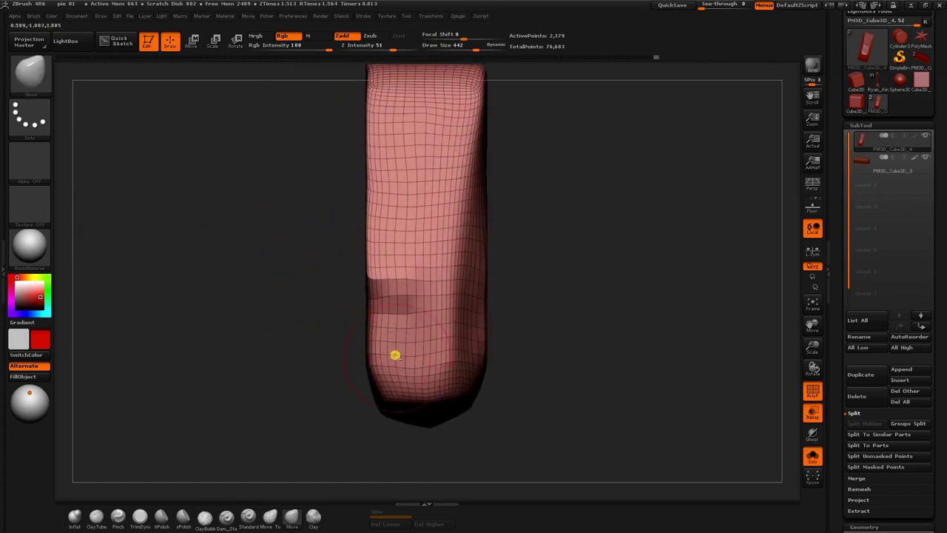
Reshape the long side of the foot form with the Move brush at draw size 597
{"action": "mouse_move", "coordinate": [337, 292]}
{"action": "left_mouse_down", "text": "shift"}
{"action": "mouse_move", "coordinate": [313, 274]}
{"action": "mouse_move", "coordinate": [320, 279]}
{"action": "left_mouse_up", "text": "shift"}
{"action": "key", "text": "space"}
{"action": "left_click_drag", "start_coordinate": [375, 308], "coordinate": [401, 311]}
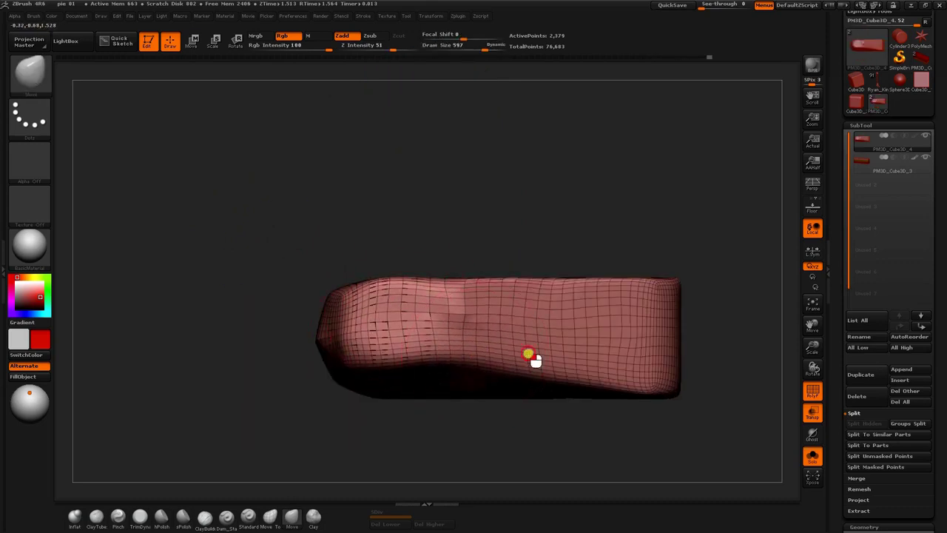
{"action": "mouse_move", "coordinate": [282, 327]}
{"action": "left_mouse_down"}
{"action": "mouse_move", "coordinate": [239, 298]}
{"action": "mouse_move", "coordinate": [375, 360]}
{"action": "mouse_move", "coordinate": [539, 387]}
{"action": "mouse_move", "coordinate": [269, 180]}
{"action": "mouse_move", "coordinate": [244, 364]}
{"action": "mouse_move", "coordinate": [333, 355]}
{"action": "mouse_move", "coordinate": [515, 294]}
{"action": "mouse_move", "coordinate": [551, 350]}
{"action": "mouse_move", "coordinate": [585, 325]}
{"action": "left_mouse_up"}
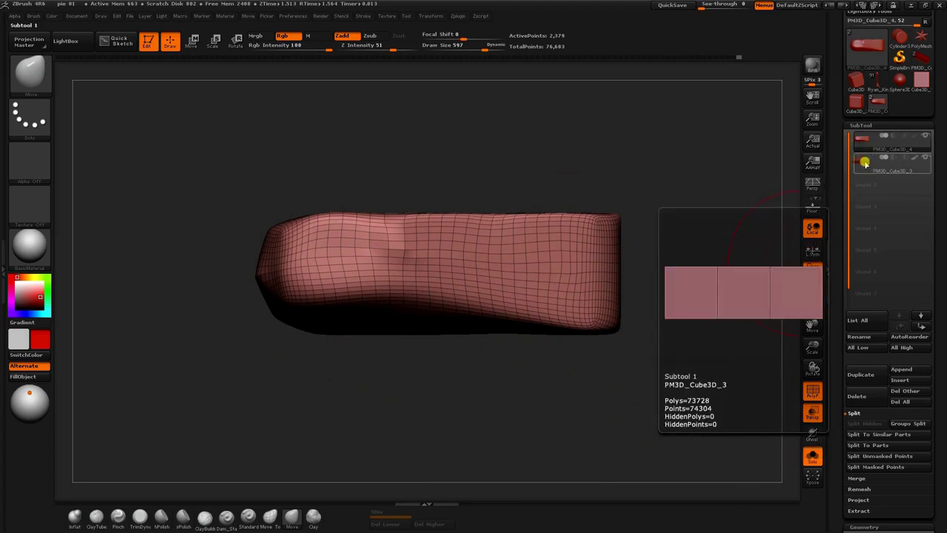
Show both subtools together and select the original cubes to compare the form's outline with them from above
{"action": "left_click", "coordinate": [818, 458]}
{"action": "left_click", "coordinate": [863, 166]}
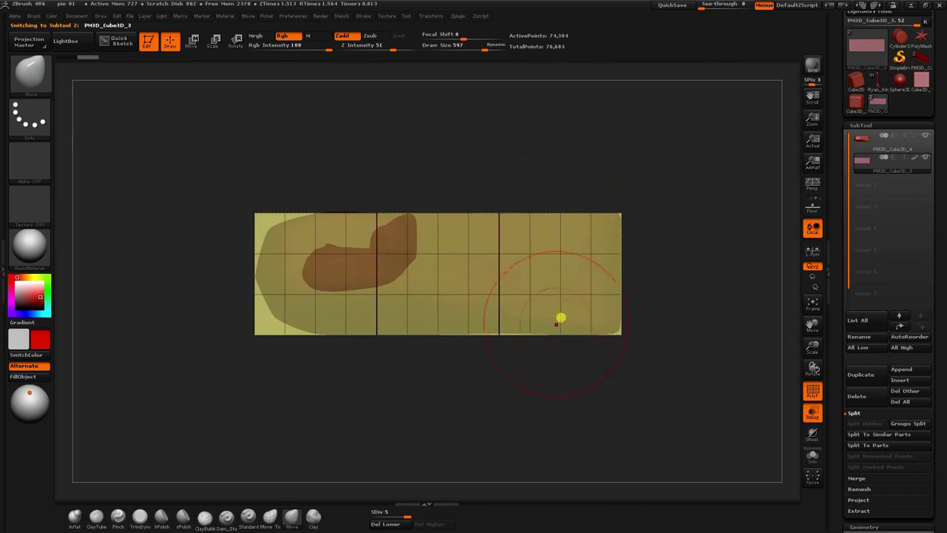
{"action": "left_click_drag", "start_coordinate": [558, 368], "coordinate": [563, 373], "text": "alt"}
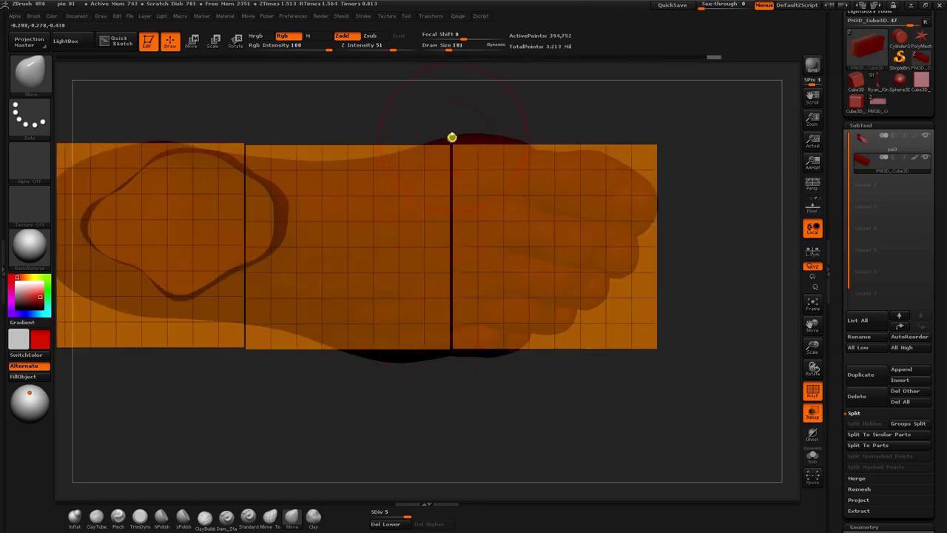
Isolate the foot subtool pie9, set the current colour to white, and turn off its polyframe
{"action": "left_click_drag", "start_coordinate": [483, 127], "coordinate": [482, 138]}
{"action": "key", "text": "space"}
{"action": "left_click", "coordinate": [860, 131]}
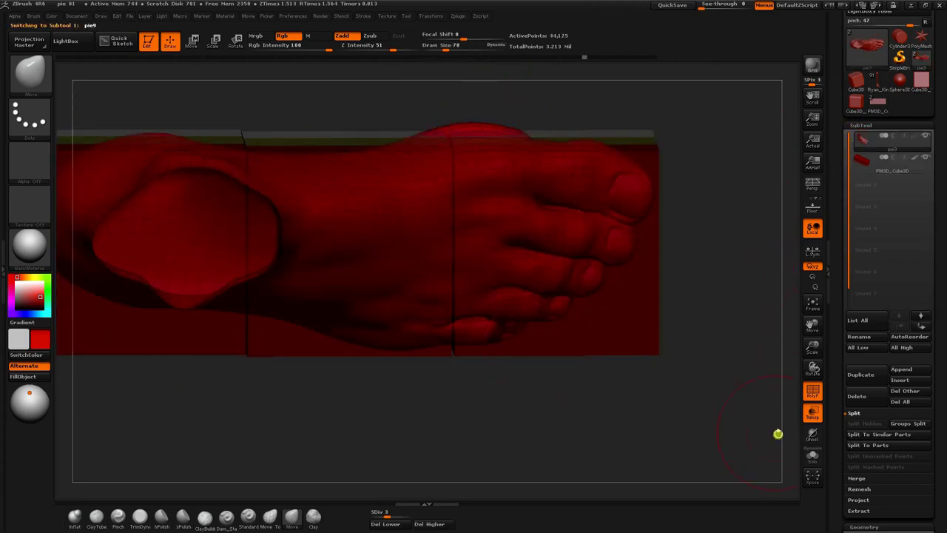
{"action": "left_click", "coordinate": [813, 457]}
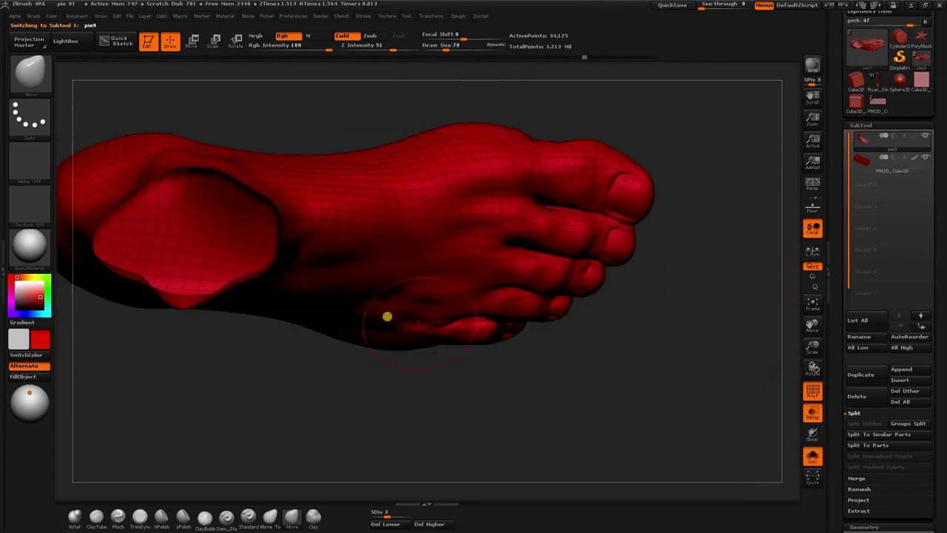
{"action": "left_click", "coordinate": [23, 288]}
{"action": "key", "text": "space"}
{"action": "left_click", "coordinate": [459, 148]}
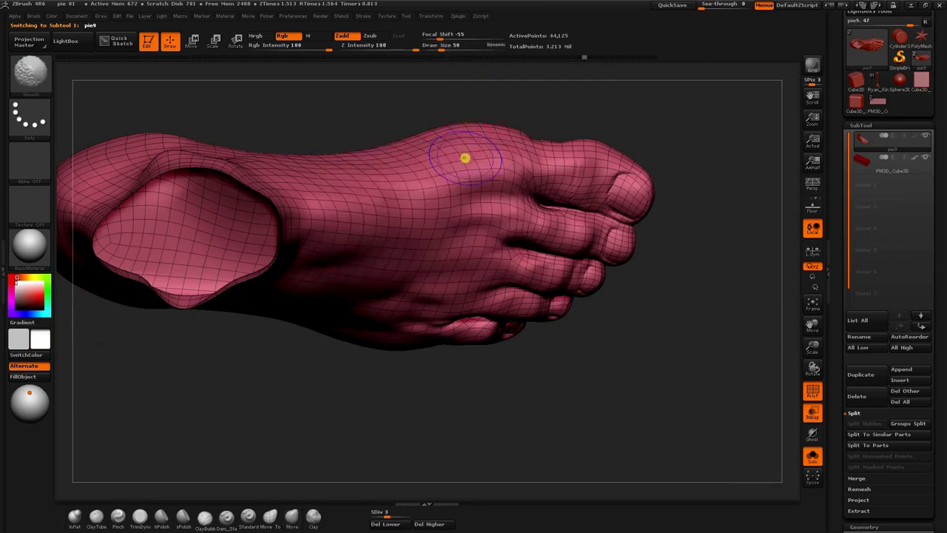
{"action": "key", "text": "shift+f"}
{"action": "left_click_drag", "start_coordinate": [407, 112], "coordinate": [423, 139]}
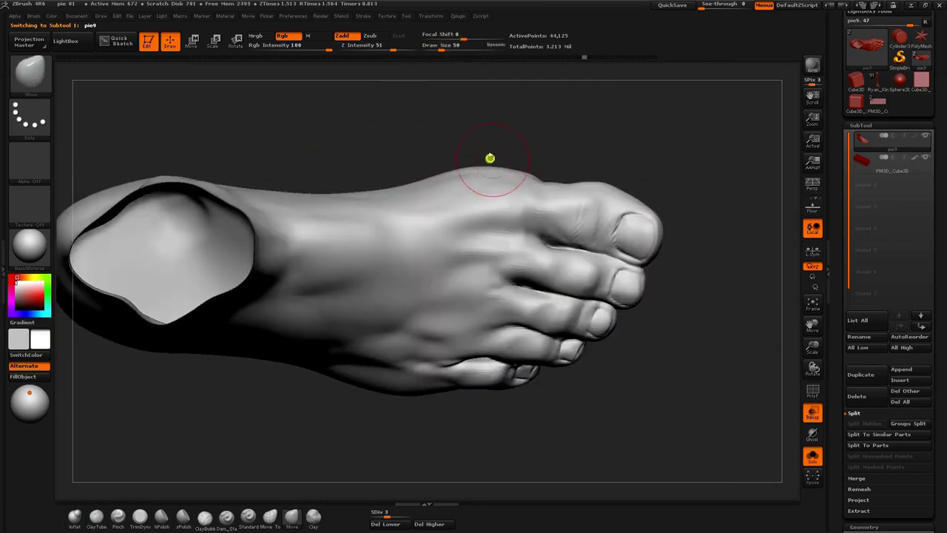
Refine the ball of the foot behind the big toe with the Move brush at draw size 60
{"action": "key", "text": "ctrl+z"}
{"action": "left_click", "coordinate": [513, 176]}
{"action": "left_click", "coordinate": [514, 203]}
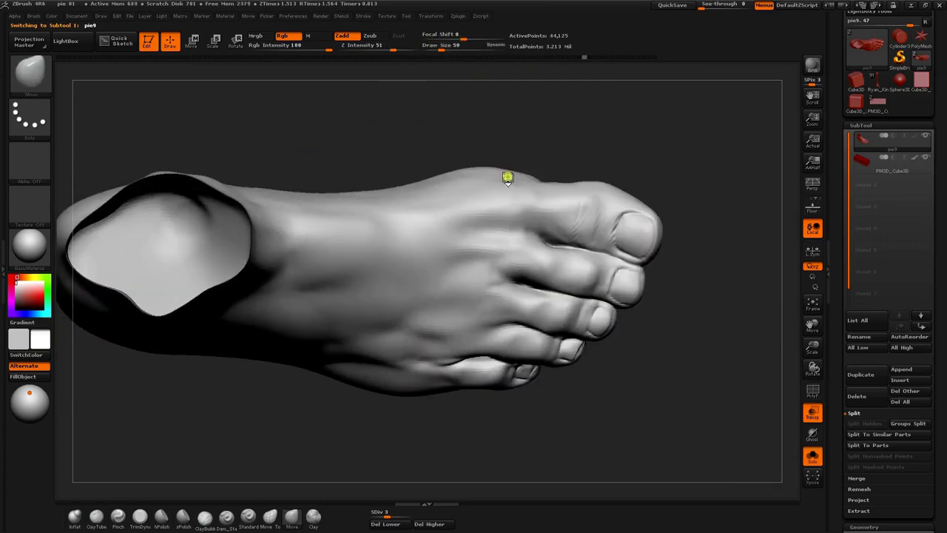
{"action": "key", "text": "space"}
{"action": "key", "text": "space"}
{"action": "left_click", "coordinate": [501, 179]}
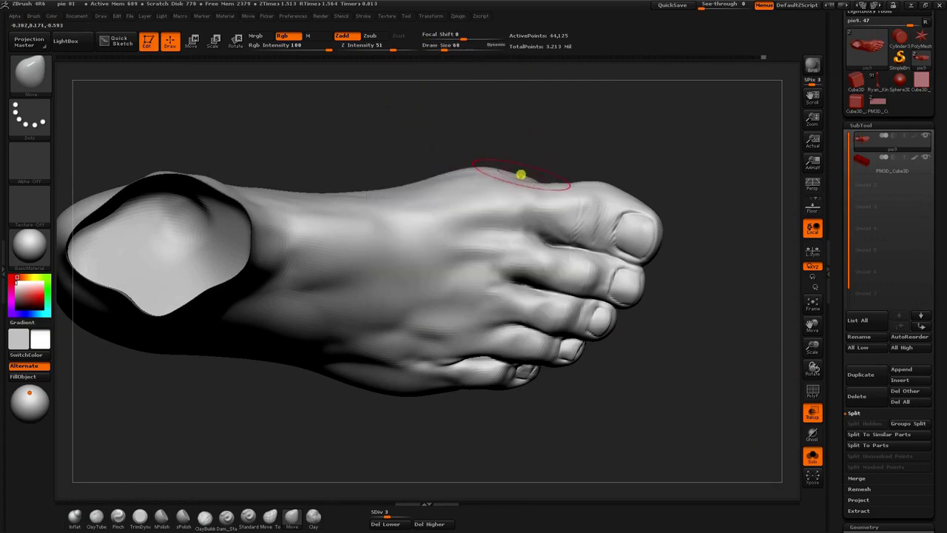
{"action": "left_click_drag", "start_coordinate": [462, 141], "coordinate": [461, 126]}
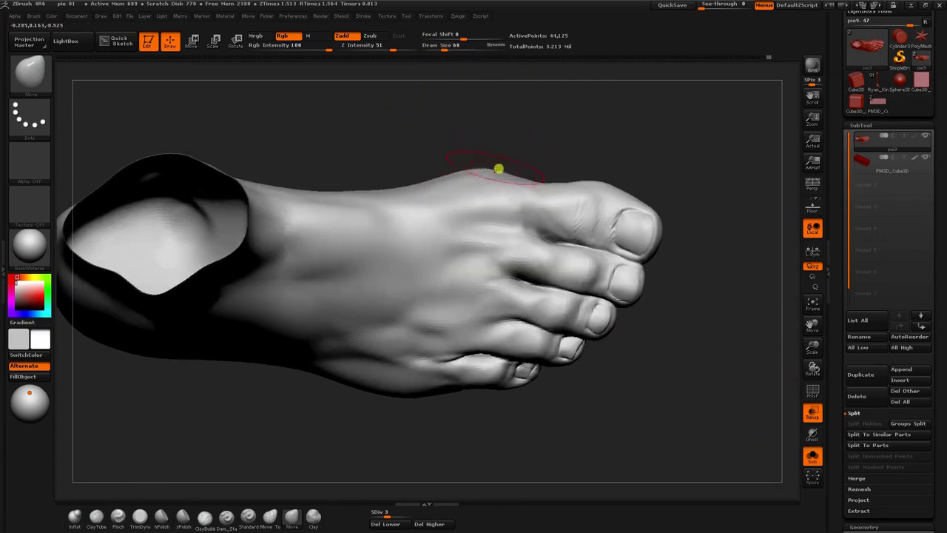
Show the foot together with the guide cubes and compare its outline with them from above without perspective
{"action": "left_click", "coordinate": [808, 456]}
{"action": "left_click_drag", "start_coordinate": [444, 123], "coordinate": [561, 159]}
{"action": "left_click", "coordinate": [811, 186]}
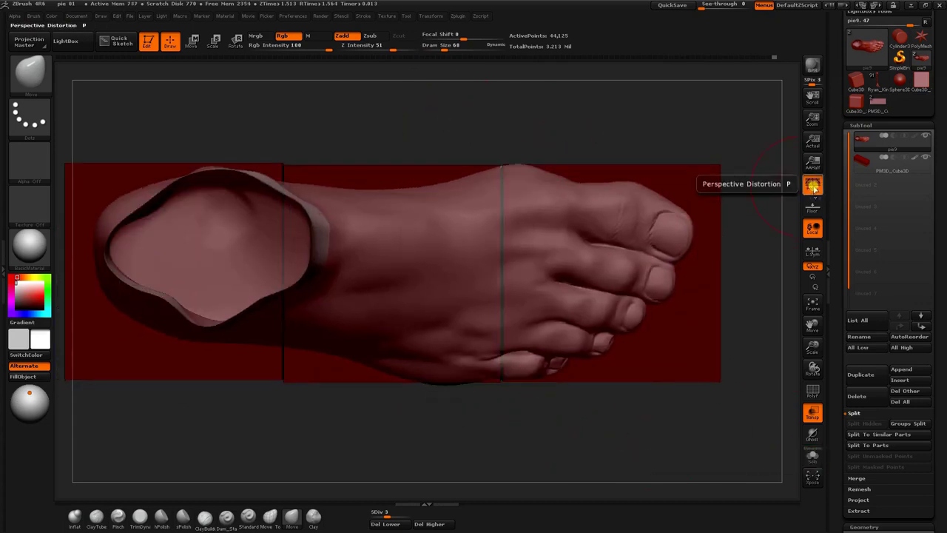
{"action": "key", "text": "p"}
{"action": "left_click_drag", "start_coordinate": [477, 153], "coordinate": [522, 162], "text": "alt"}
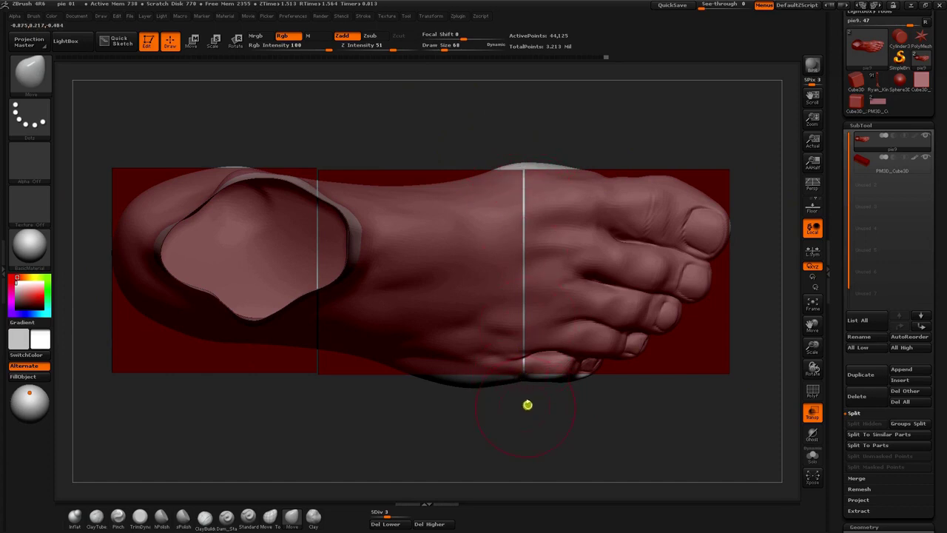
{"action": "left_click_drag", "start_coordinate": [527, 404], "coordinate": [532, 349], "text": "alt"}
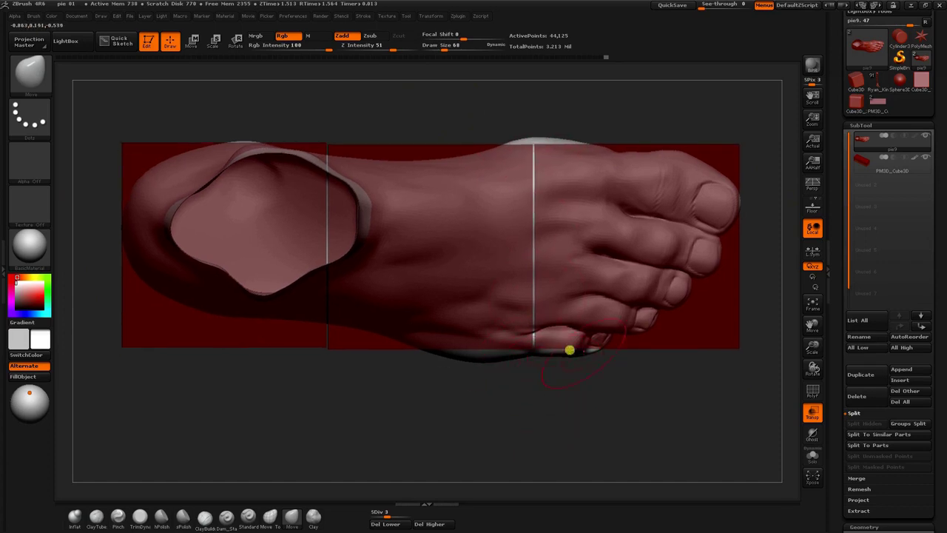
Switch to the PM3D_Cube3D_3 blockout tool, frame it and isolate its remeshed subtool PM3D_Cube3D_4
{"action": "left_click_drag", "start_coordinate": [515, 408], "coordinate": [464, 429], "text": "alt"}
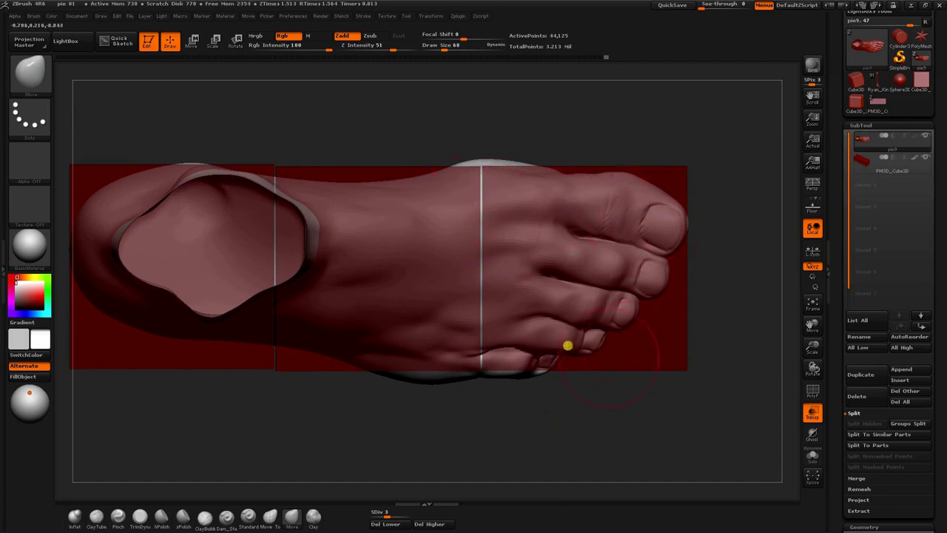
{"action": "left_click", "coordinate": [874, 105]}
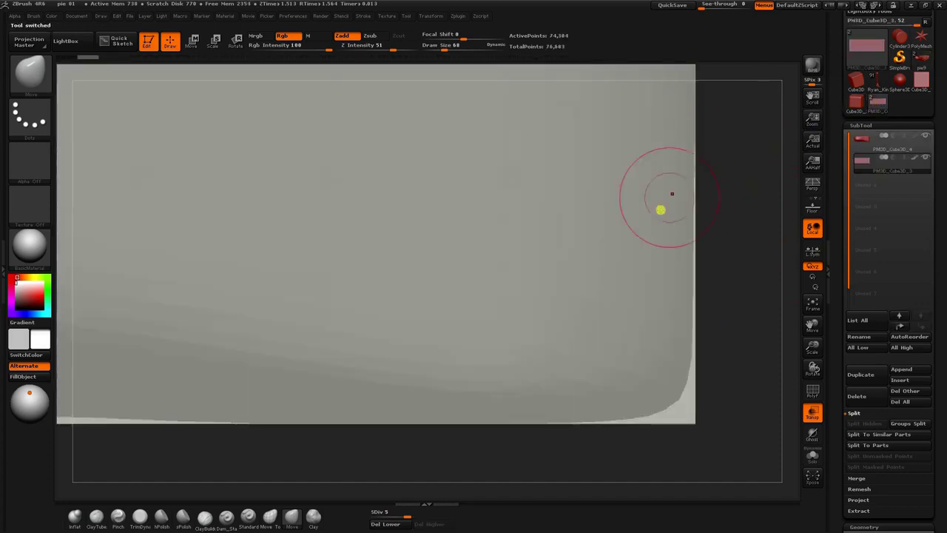
{"action": "key", "text": "f"}
{"action": "left_click", "coordinate": [812, 454]}
{"action": "left_click", "coordinate": [862, 139]}
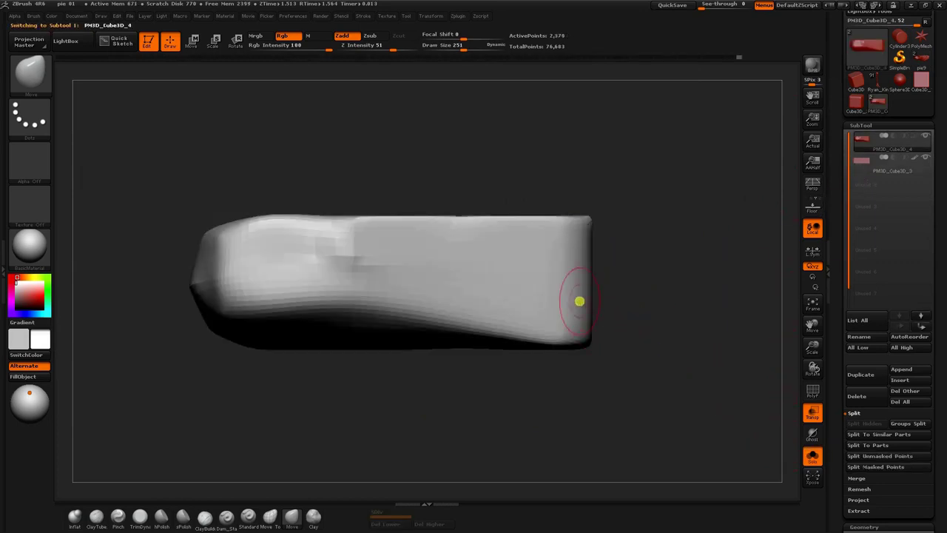
Taper the little-toe corner of the form with the Move brush at draw size 476 and smooth it
{"action": "key", "text": "space"}
{"action": "left_click_drag", "start_coordinate": [579, 301], "coordinate": [593, 305]}
{"action": "mouse_move", "coordinate": [587, 342]}
{"action": "left_mouse_down"}
{"action": "mouse_move", "coordinate": [550, 343]}
{"action": "mouse_move", "coordinate": [560, 343]}
{"action": "left_mouse_up"}
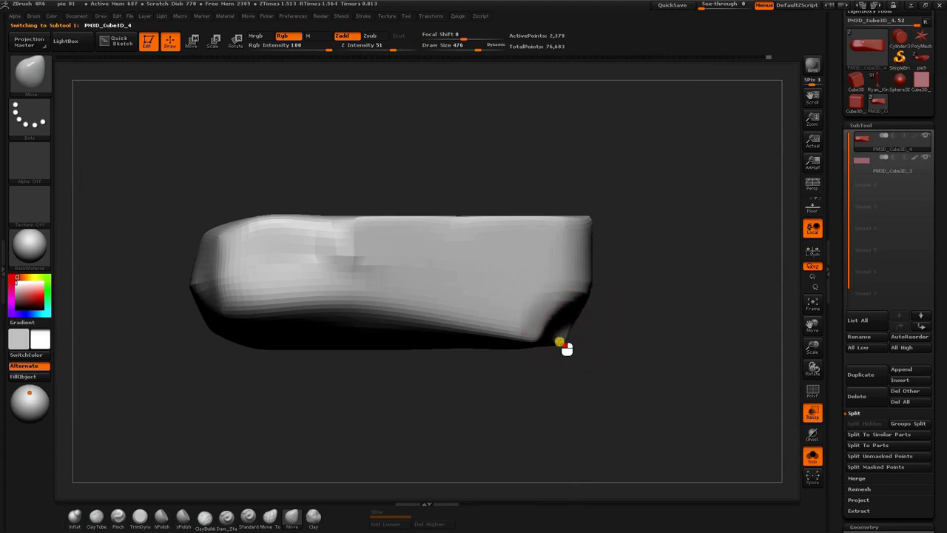
{"action": "left_click_drag", "start_coordinate": [581, 295], "coordinate": [570, 297]}
{"action": "left_click_drag", "start_coordinate": [561, 330], "coordinate": [533, 341]}
{"action": "mouse_move", "coordinate": [551, 324]}
{"action": "left_mouse_down", "text": "shift"}
{"action": "mouse_move", "coordinate": [549, 332]}
{"action": "mouse_move", "coordinate": [545, 315]}
{"action": "mouse_move", "coordinate": [590, 288]}
{"action": "mouse_move", "coordinate": [618, 353]}
{"action": "mouse_move", "coordinate": [518, 228]}
{"action": "mouse_move", "coordinate": [539, 253]}
{"action": "left_mouse_up", "text": "shift"}
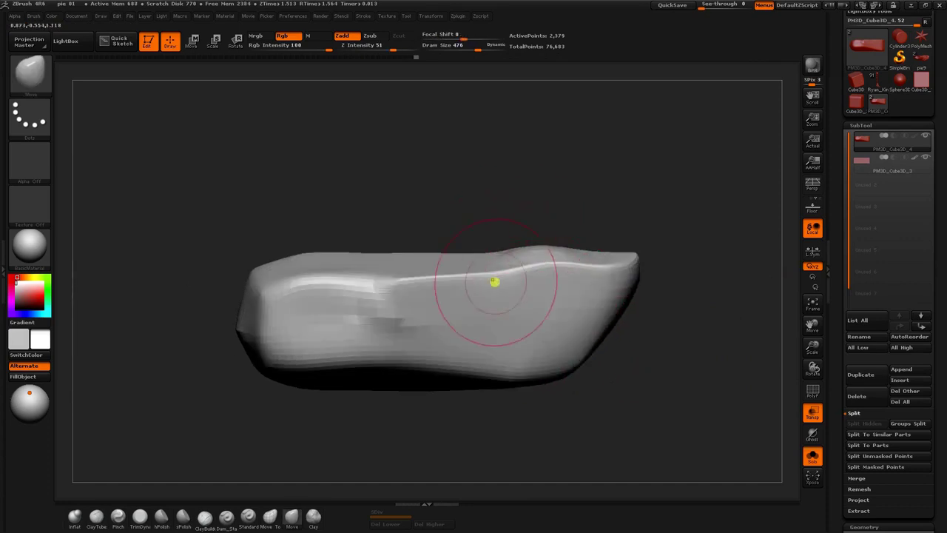
Smooth the hard upper edge and the toe tip of the form at draw size 251
{"action": "key", "text": "space"}
{"action": "left_click_drag", "start_coordinate": [494, 282], "coordinate": [482, 285]}
{"action": "left_click_drag", "start_coordinate": [390, 284], "coordinate": [516, 282], "text": "shift"}
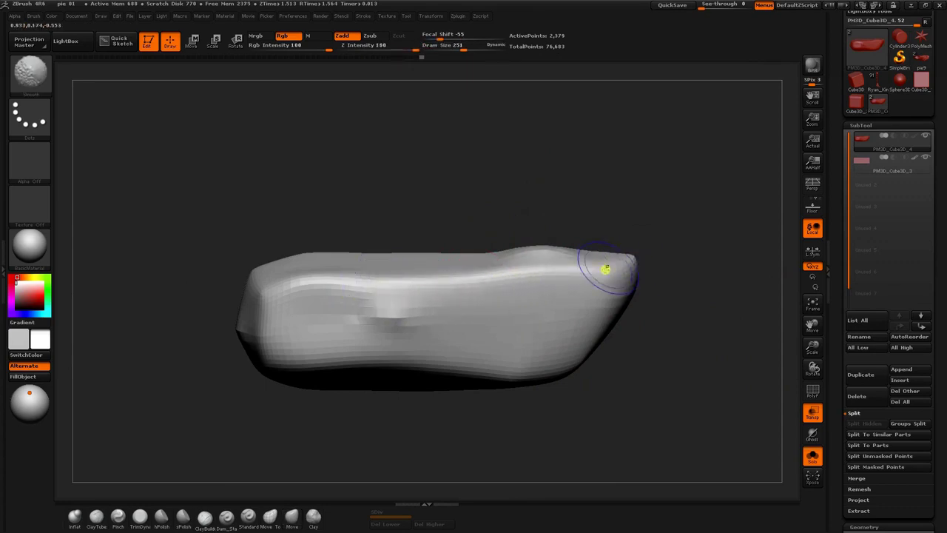
{"action": "left_click_drag", "start_coordinate": [629, 258], "coordinate": [619, 256], "text": "shift"}
{"action": "left_click_drag", "start_coordinate": [595, 235], "coordinate": [599, 215]}
{"action": "mouse_move", "coordinate": [477, 272]}
{"action": "left_mouse_down", "text": "shift"}
{"action": "mouse_move", "coordinate": [507, 277]}
{"action": "mouse_move", "coordinate": [578, 344]}
{"action": "mouse_move", "coordinate": [399, 369]}
{"action": "left_mouse_up", "text": "shift"}
Round out the heel and push in the outer side ahead of it with the Move brush at draw size 568
{"action": "mouse_move", "coordinate": [364, 421]}
{"action": "left_mouse_down", "text": "alt"}
{"action": "mouse_move", "coordinate": [390, 394]}
{"action": "mouse_move", "coordinate": [442, 372]}
{"action": "left_mouse_up", "text": "alt"}
{"action": "right_click", "coordinate": [424, 373]}
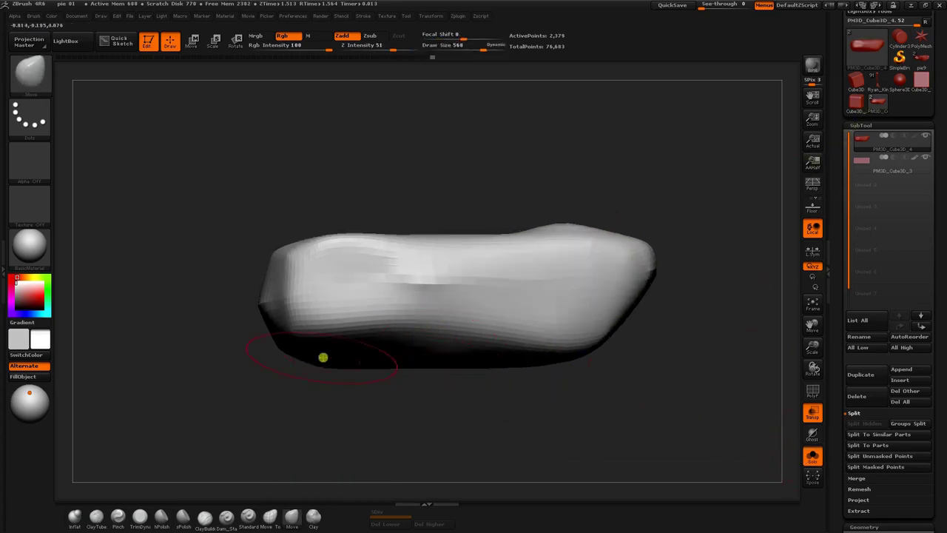
{"action": "left_click_drag", "start_coordinate": [331, 362], "coordinate": [324, 374]}
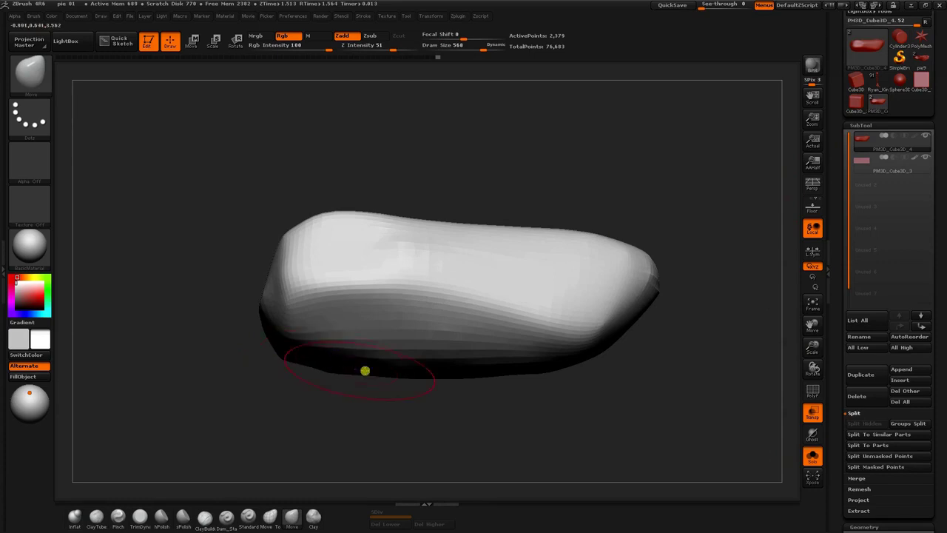
{"action": "left_click_drag", "start_coordinate": [400, 368], "coordinate": [427, 355]}
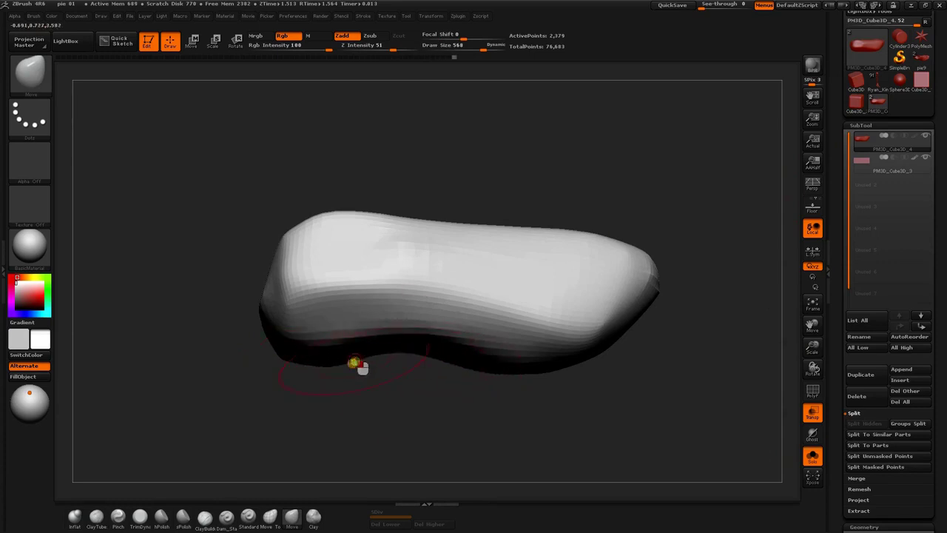
{"action": "left_click_drag", "start_coordinate": [355, 364], "coordinate": [384, 364]}
Push the inner arch inward on the sole with the Move brush
{"action": "right_click_drag", "start_coordinate": [407, 342], "coordinate": [456, 231]}
{"action": "right_click_drag", "start_coordinate": [443, 180], "coordinate": [285, 276]}
{"action": "left_click_drag", "start_coordinate": [283, 276], "coordinate": [486, 235]}
{"action": "left_click_drag", "start_coordinate": [497, 326], "coordinate": [474, 327]}
Refine the forefoot outline and smooth the top of the toe end at draw size 459
{"action": "key", "text": "space"}
{"action": "left_click_drag", "start_coordinate": [487, 285], "coordinate": [476, 282]}
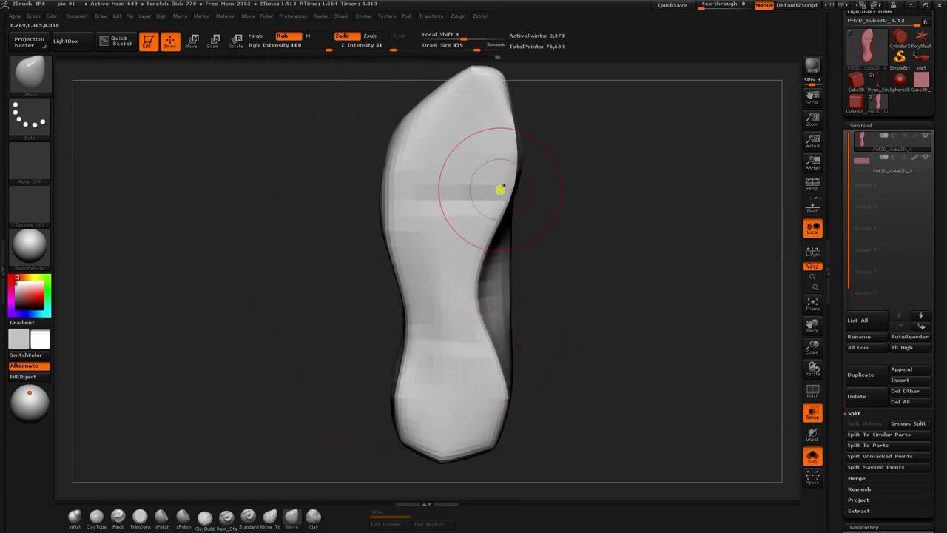
{"action": "mouse_move", "coordinate": [302, 204]}
{"action": "left_mouse_down"}
{"action": "mouse_move", "coordinate": [296, 226]}
{"action": "mouse_move", "coordinate": [304, 198]}
{"action": "left_mouse_up"}
{"action": "mouse_move", "coordinate": [311, 248]}
{"action": "left_mouse_down"}
{"action": "mouse_move", "coordinate": [324, 294]}
{"action": "mouse_move", "coordinate": [350, 273]}
{"action": "mouse_move", "coordinate": [355, 215]}
{"action": "left_mouse_up"}
{"action": "left_click_drag", "start_coordinate": [454, 372], "coordinate": [485, 389]}
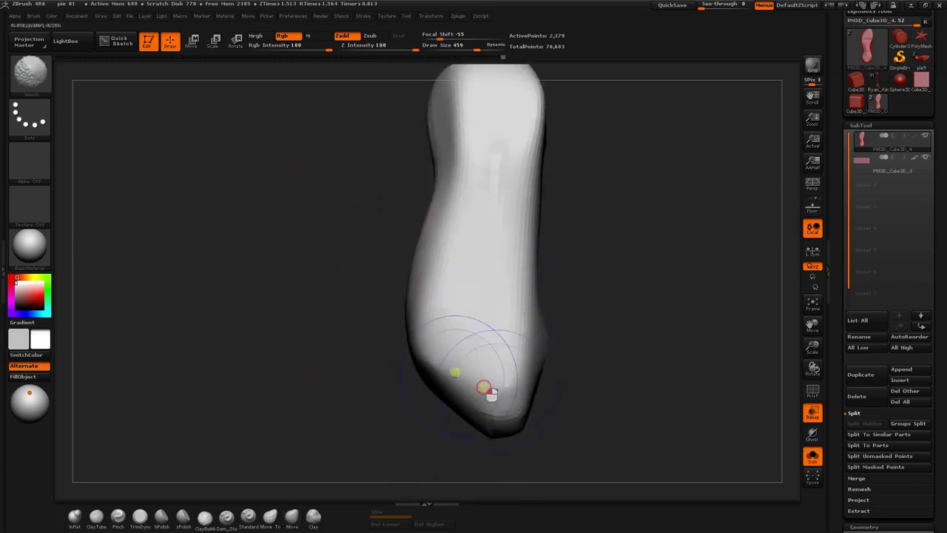
Lower the instep in side view so it slopes from the ankle to the toes, and smooth the slope
{"action": "mouse_move", "coordinate": [340, 255]}
{"action": "left_mouse_down"}
{"action": "mouse_move", "coordinate": [354, 240]}
{"action": "mouse_move", "coordinate": [338, 228]}
{"action": "mouse_move", "coordinate": [486, 219]}
{"action": "mouse_move", "coordinate": [621, 161]}
{"action": "mouse_move", "coordinate": [519, 237]}
{"action": "left_mouse_up"}
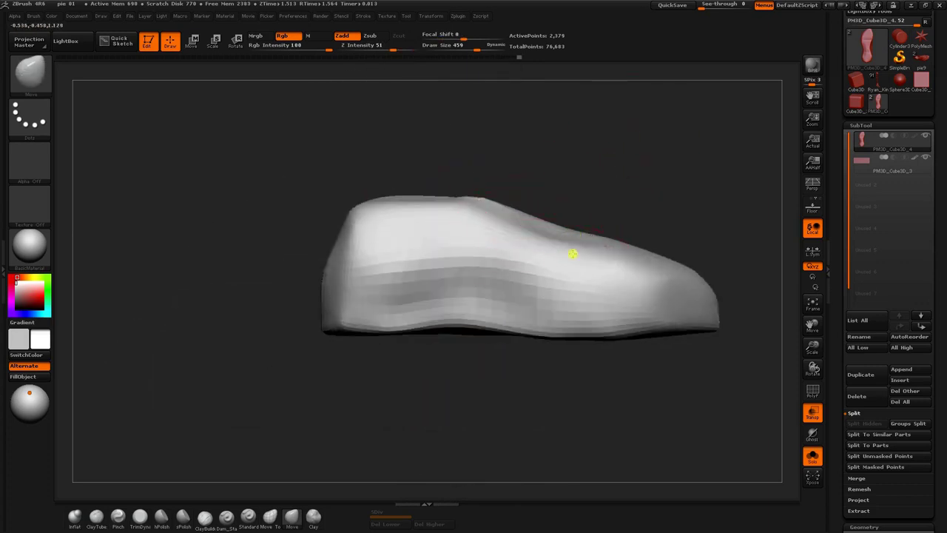
{"action": "mouse_move", "coordinate": [608, 237]}
{"action": "left_mouse_down"}
{"action": "mouse_move", "coordinate": [641, 274]}
{"action": "mouse_move", "coordinate": [567, 277]}
{"action": "left_mouse_up"}
{"action": "left_click_drag", "start_coordinate": [483, 228], "coordinate": [477, 240]}
{"action": "mouse_move", "coordinate": [607, 283]}
{"action": "left_mouse_down", "text": "shift"}
{"action": "mouse_move", "coordinate": [528, 270]}
{"action": "mouse_move", "coordinate": [515, 226]}
{"action": "left_mouse_up", "text": "shift"}
{"action": "left_click_drag", "start_coordinate": [680, 271], "coordinate": [679, 276]}
{"action": "left_click_drag", "start_coordinate": [679, 276], "coordinate": [629, 261], "text": "alt"}
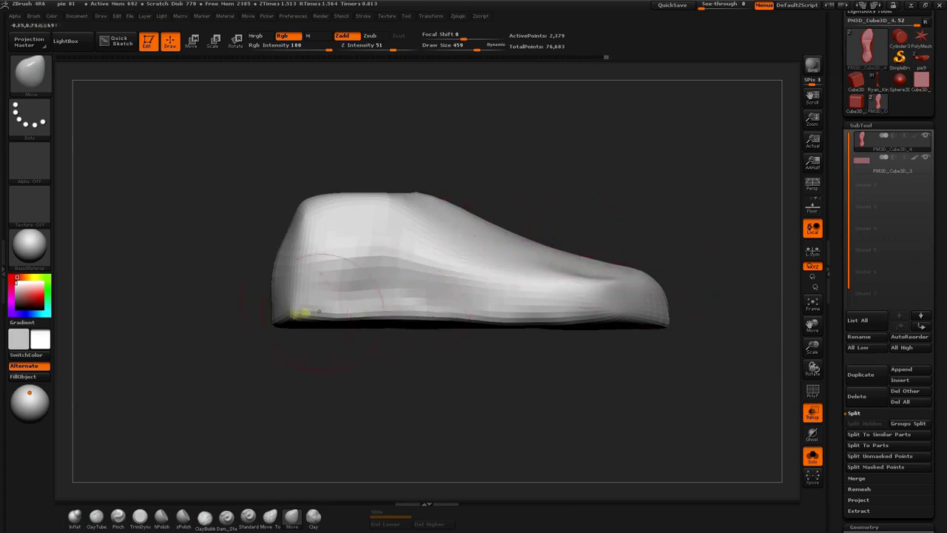
Smooth the back of the heel and the upper surface of the forefoot
{"action": "mouse_move", "coordinate": [302, 312]}
{"action": "left_mouse_down", "text": "shift"}
{"action": "mouse_move", "coordinate": [271, 264]}
{"action": "mouse_move", "coordinate": [300, 206]}
{"action": "left_mouse_up", "text": "shift"}
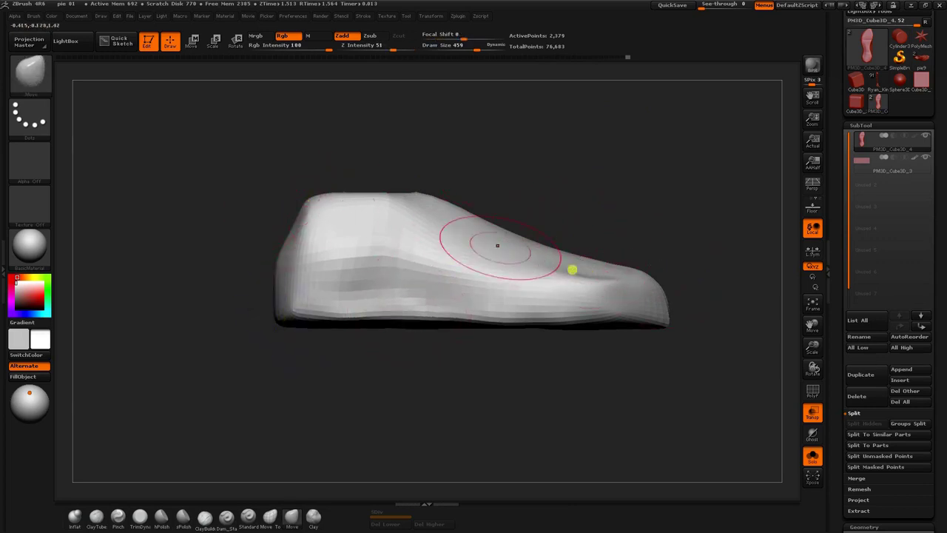
{"action": "left_click_drag", "start_coordinate": [776, 438], "coordinate": [518, 414]}
{"action": "mouse_move", "coordinate": [472, 280]}
{"action": "left_mouse_down", "text": "shift"}
{"action": "mouse_move", "coordinate": [396, 274]}
{"action": "mouse_move", "coordinate": [340, 243]}
{"action": "mouse_move", "coordinate": [222, 355]}
{"action": "mouse_move", "coordinate": [351, 330]}
{"action": "mouse_move", "coordinate": [325, 362]}
{"action": "left_mouse_up", "text": "shift"}
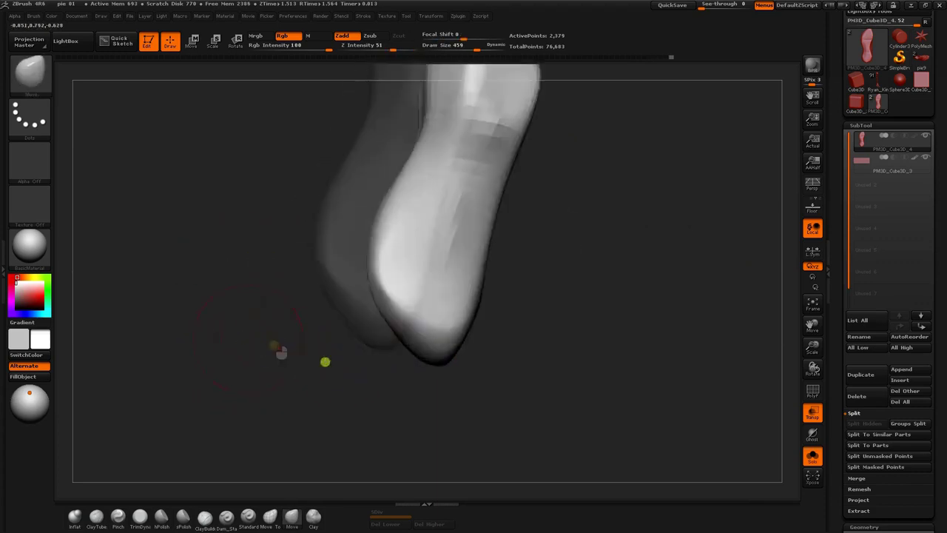
Show the guide cubes with the form and compare their outlines from above, from toes to heel
{"action": "left_click", "coordinate": [814, 458]}
{"action": "mouse_move", "coordinate": [271, 288]}
{"action": "left_mouse_down", "text": "shift"}
{"action": "mouse_move", "coordinate": [275, 275]}
{"action": "mouse_move", "coordinate": [283, 297]}
{"action": "left_mouse_up", "text": "shift"}
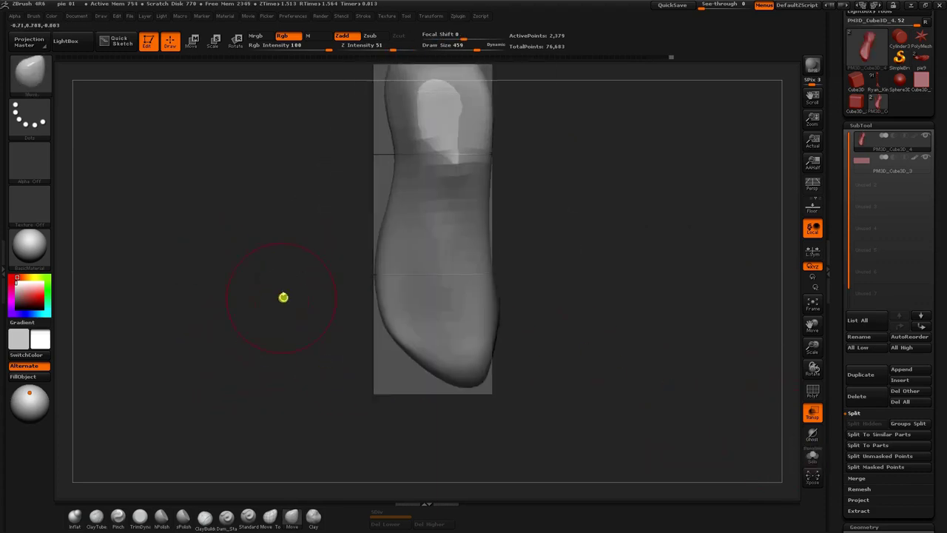
{"action": "left_click_drag", "start_coordinate": [303, 229], "coordinate": [459, 240]}
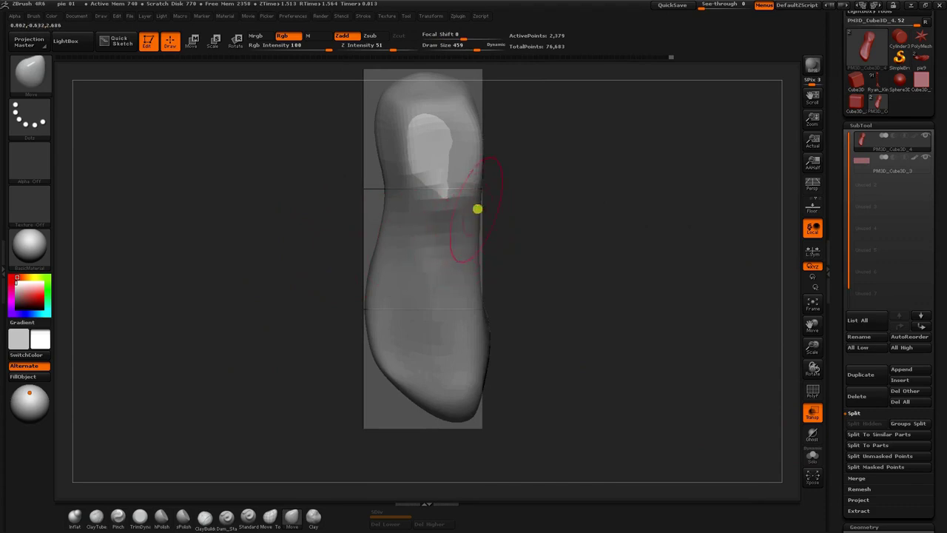
{"action": "left_click_drag", "start_coordinate": [320, 150], "coordinate": [407, 167]}
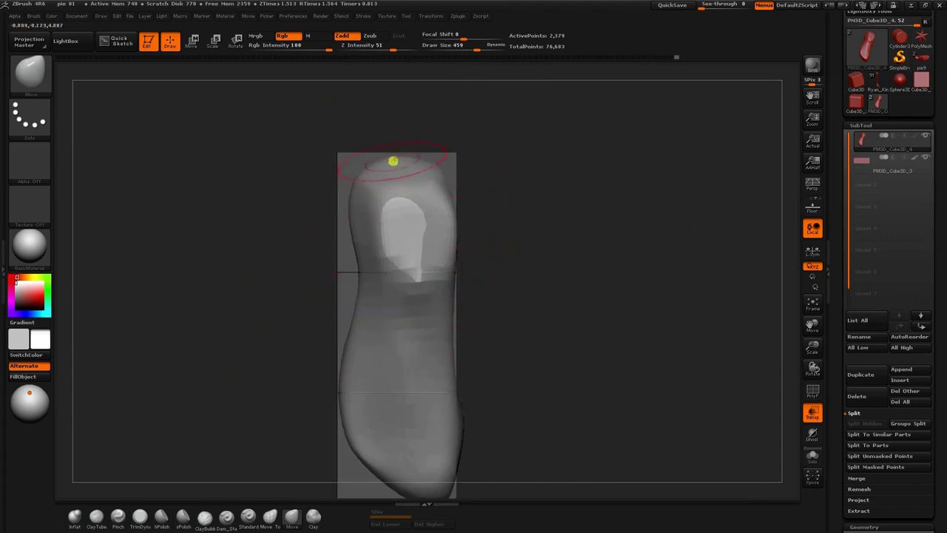
Isolate the foot form again and smooth the edges around the heel and ankle top
{"action": "left_click", "coordinate": [811, 456]}
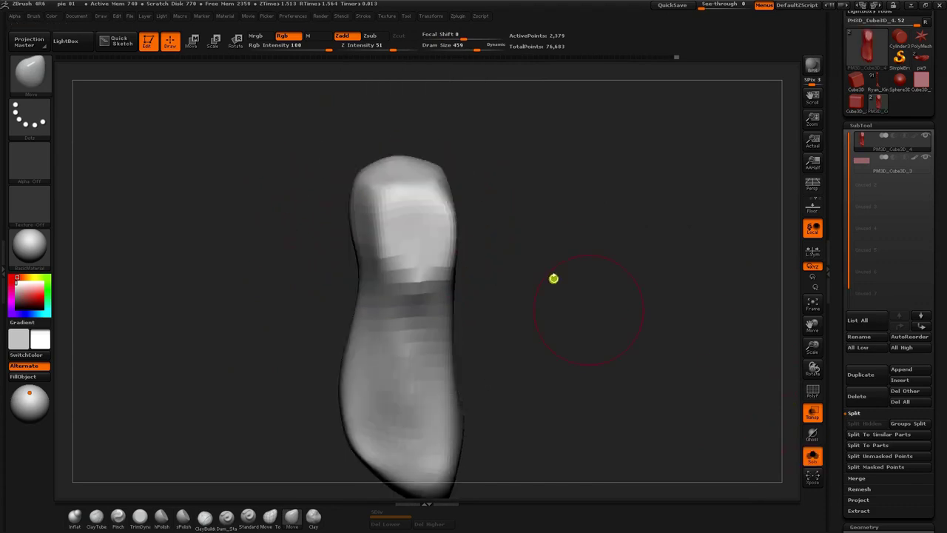
{"action": "left_click_drag", "start_coordinate": [453, 153], "coordinate": [457, 167], "text": "shift"}
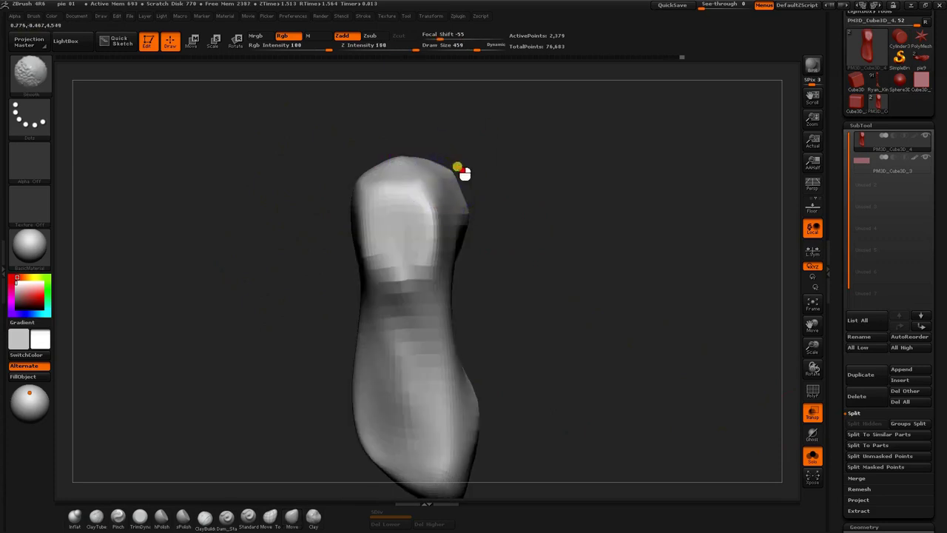
{"action": "left_click_drag", "start_coordinate": [445, 275], "coordinate": [491, 293]}
{"action": "left_click_drag", "start_coordinate": [293, 230], "coordinate": [315, 241], "text": "alt"}
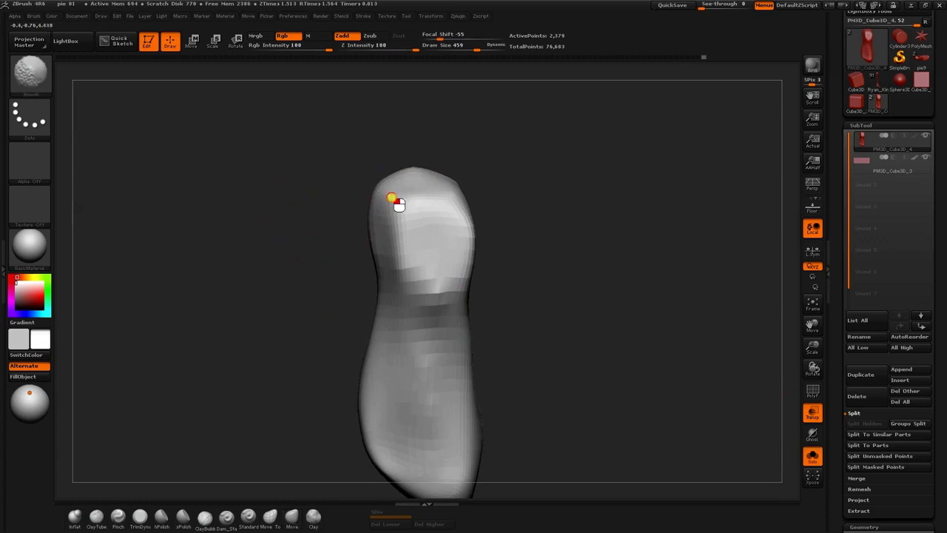
{"action": "left_click_drag", "start_coordinate": [393, 199], "coordinate": [349, 181], "text": "shift"}
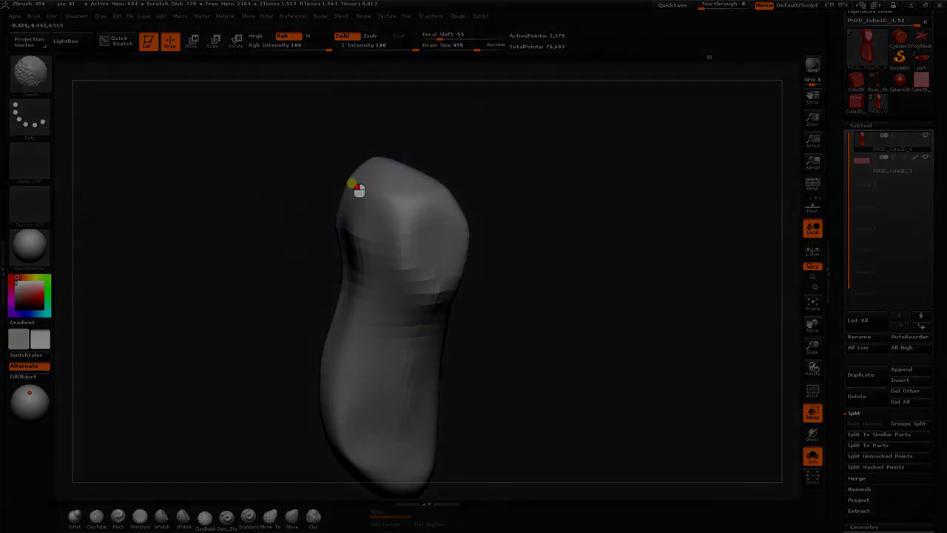